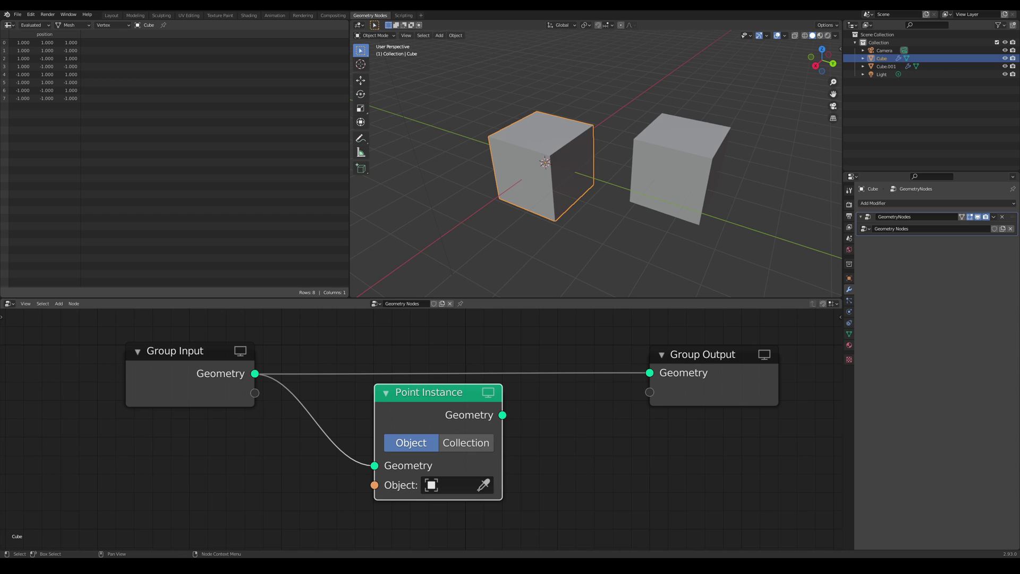
Wire Point Instance to the Group Output and instance Cube.001 on every cube vertex.
left_click(278, 434)
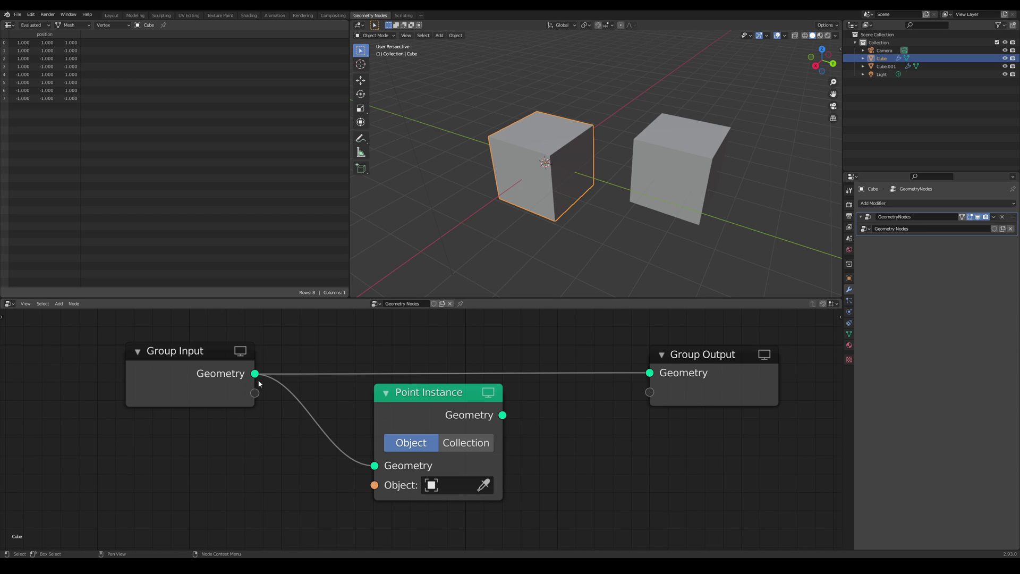
left_click_drag(255, 374, 374, 485)
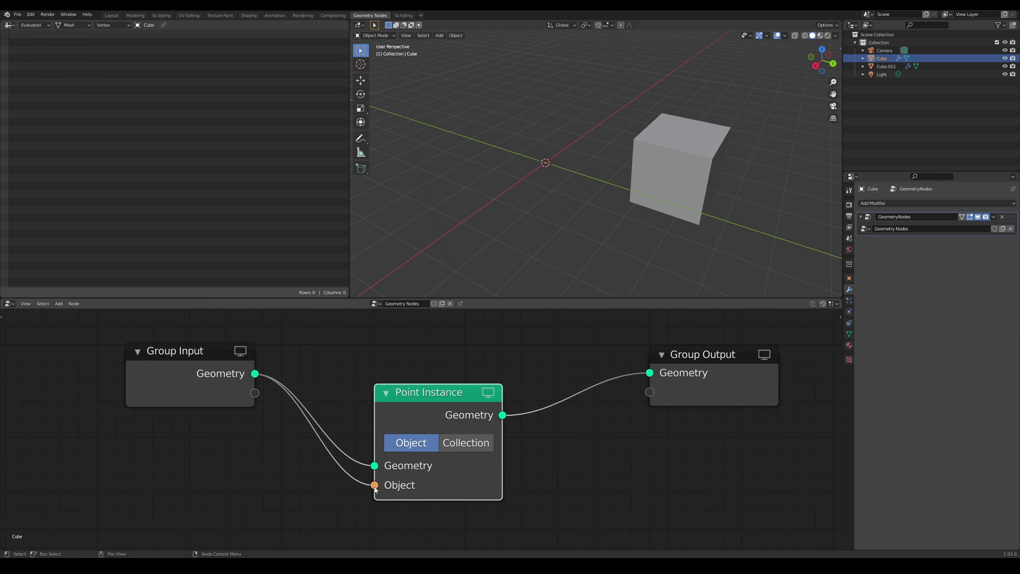
left_click_drag(374, 485, 346, 483)
left_click(448, 485)
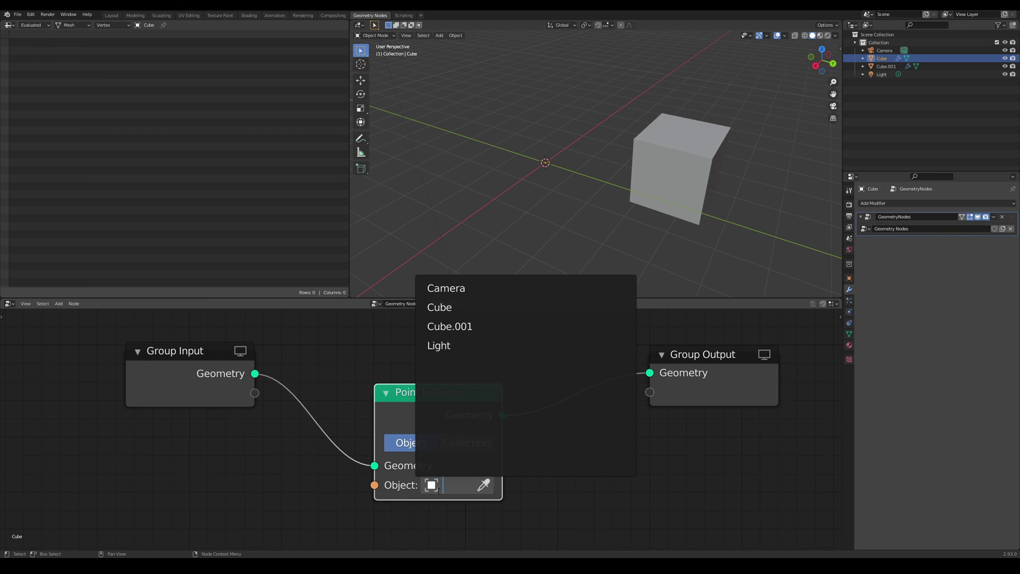
left_click(441, 329)
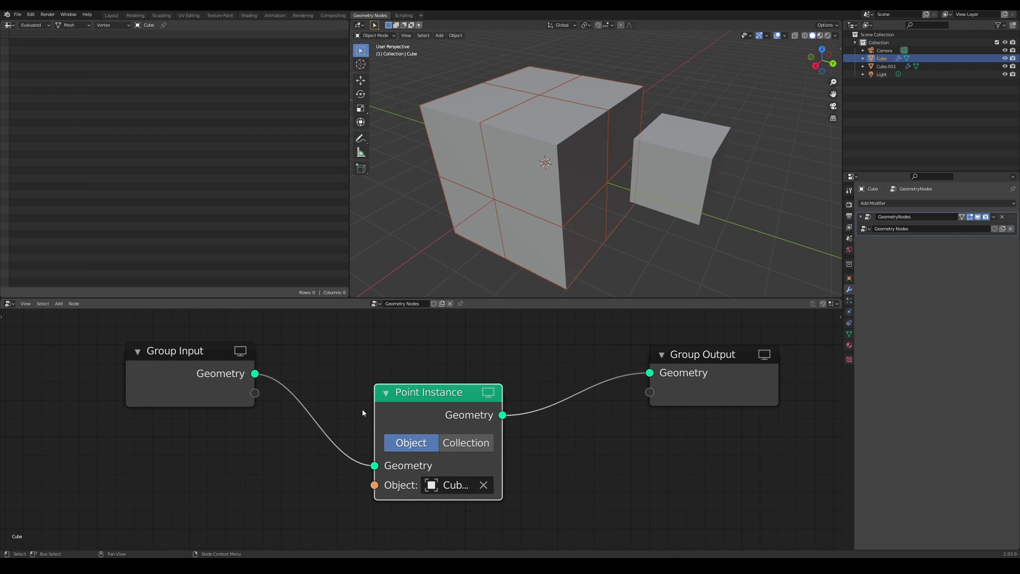
In 3.0, insert Instance on Points and feed the input geometry into its Instance socket.
left_click(175, 390, "ctrl+shift")
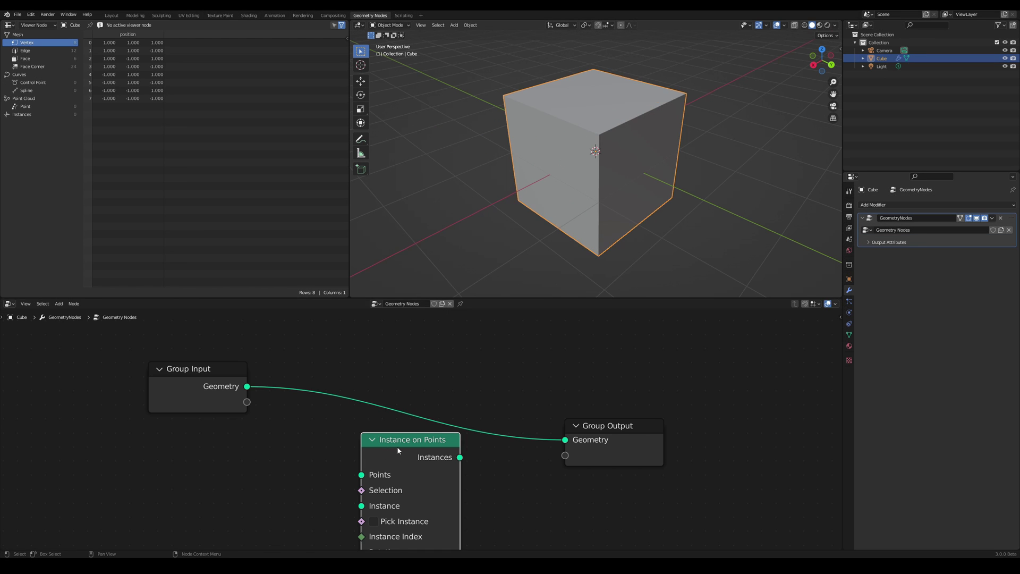
left_click_drag(398, 451, 387, 391)
left_click_drag(247, 386, 352, 447)
scroll(534, 231, "down", 5)
middle_click_drag(528, 231, 610, 223)
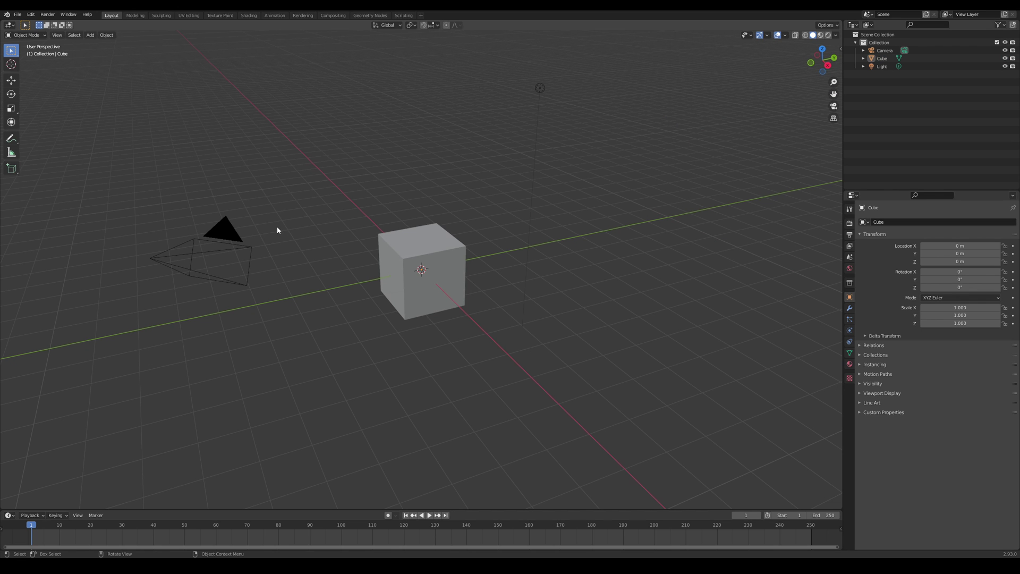
Search the Add-ons preferences for 'extra object' to check Add Mesh: Extra Objects is enabled.
left_click(31, 14)
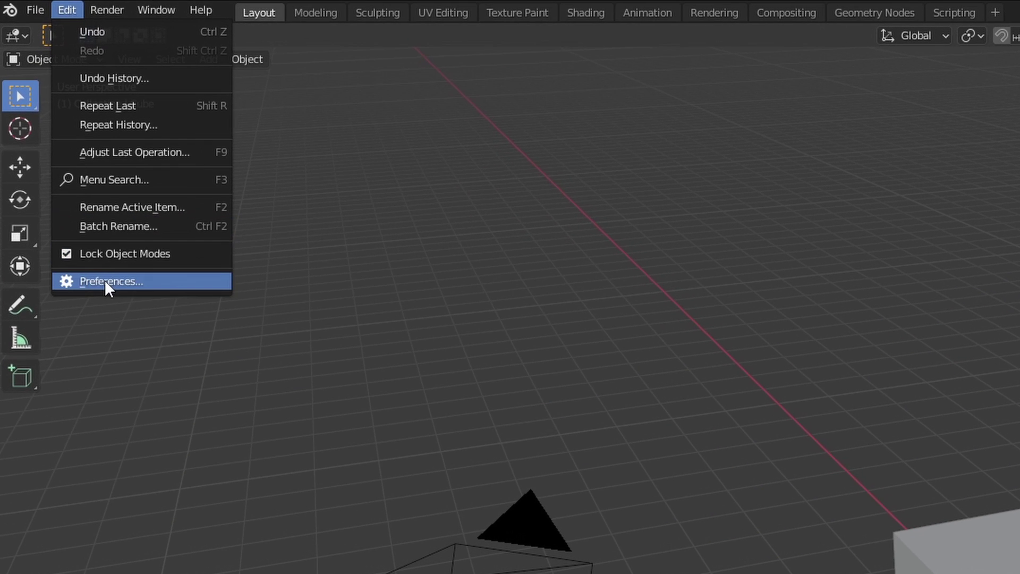
left_click(105, 281)
left_click(507, 73)
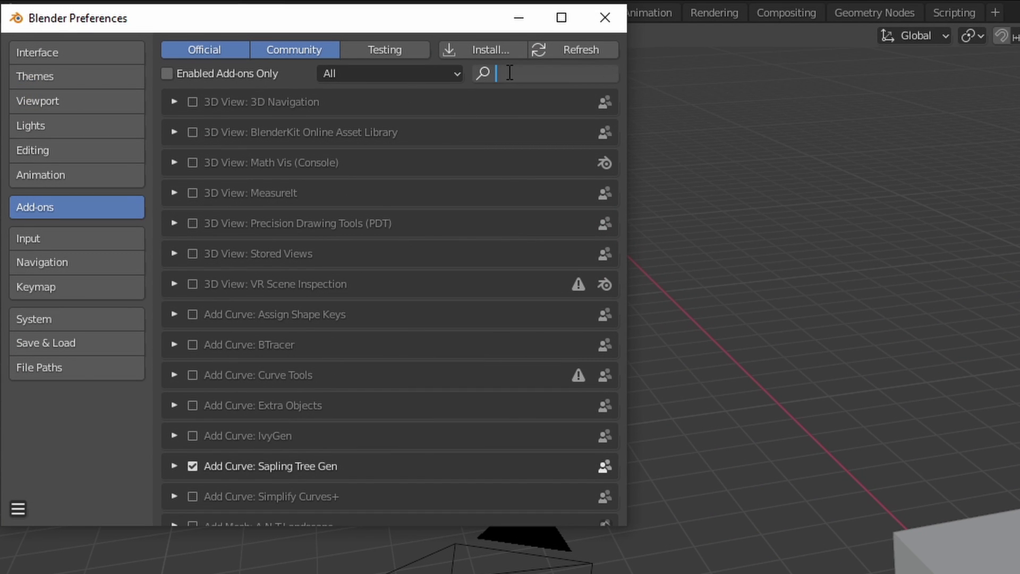
type("extra objec")
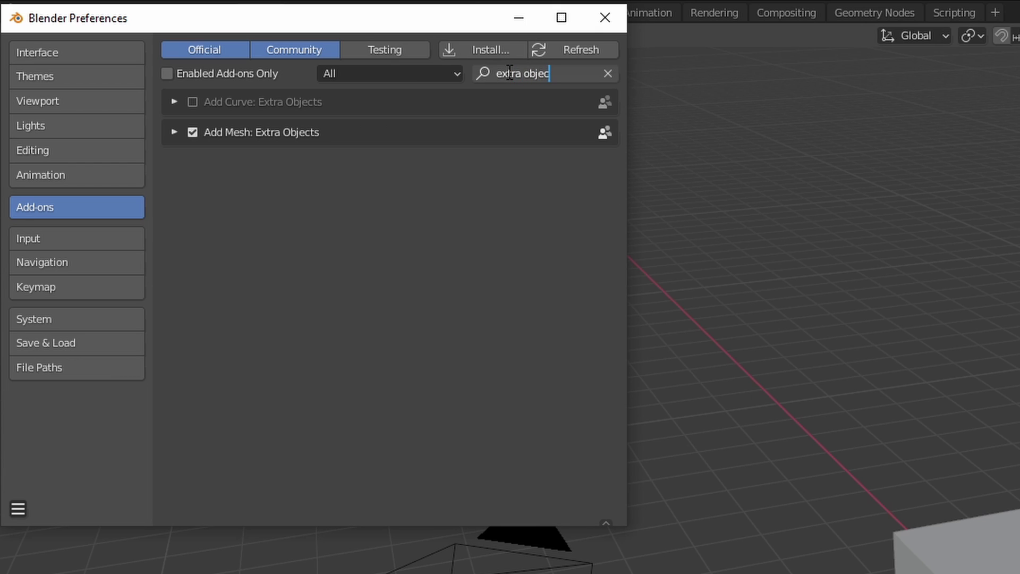
type("t")
Replace the add-on search with 'node wra' to look up Node Wrangler.
left_click_drag(575, 87, 469, 67)
key("BackSpace")
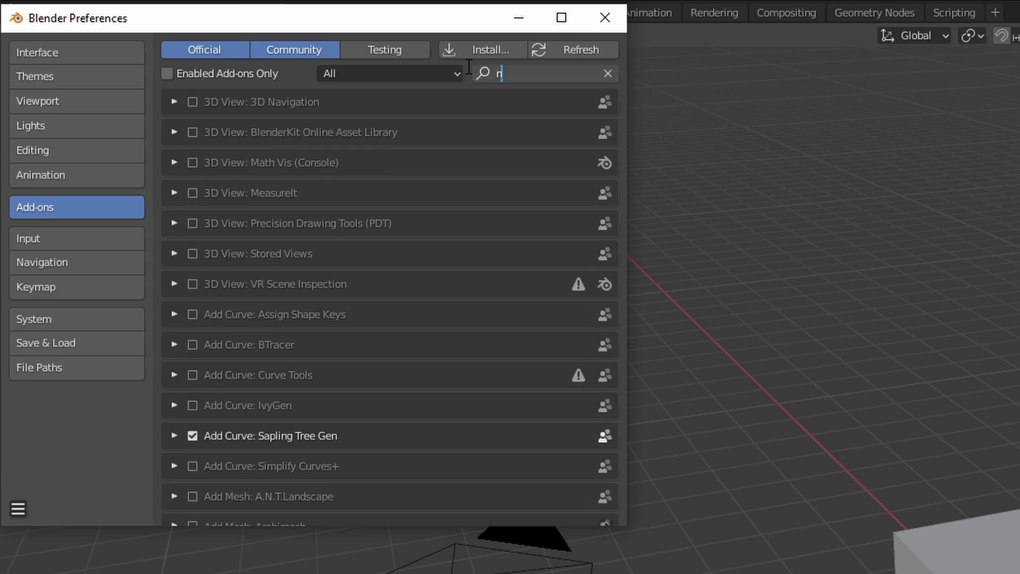
type("node wra")
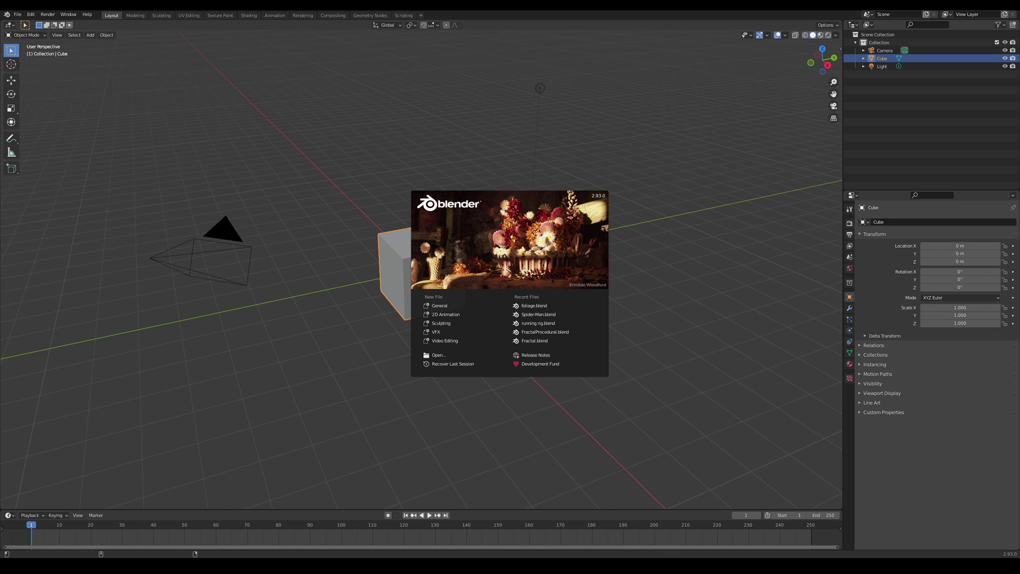
Replace the default objects with a regular dodecahedron and a duplicate offset along Y.
left_click(404, 415)
key("shift+a")
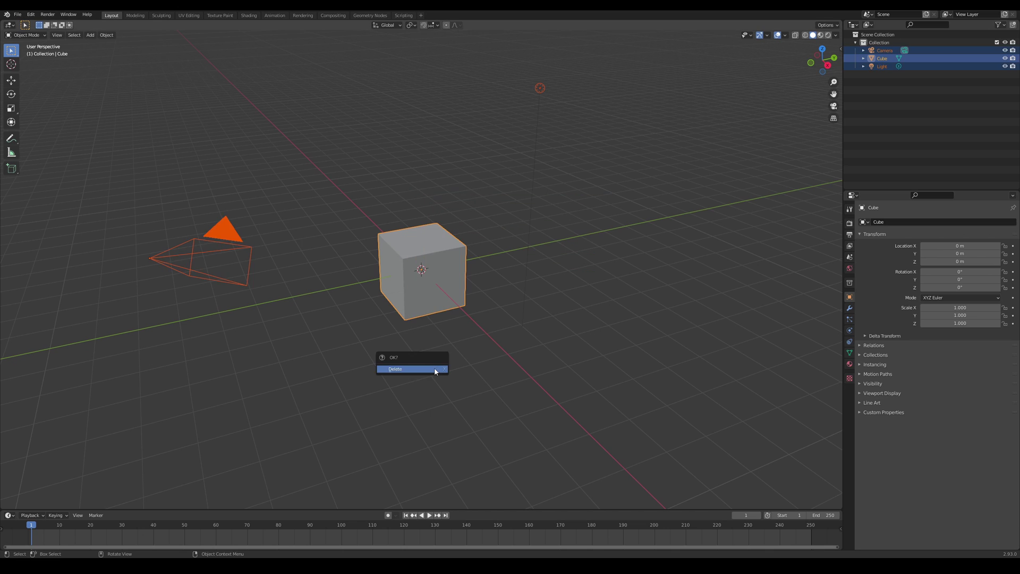
mouse_move(462, 426)
left_click(676, 461)
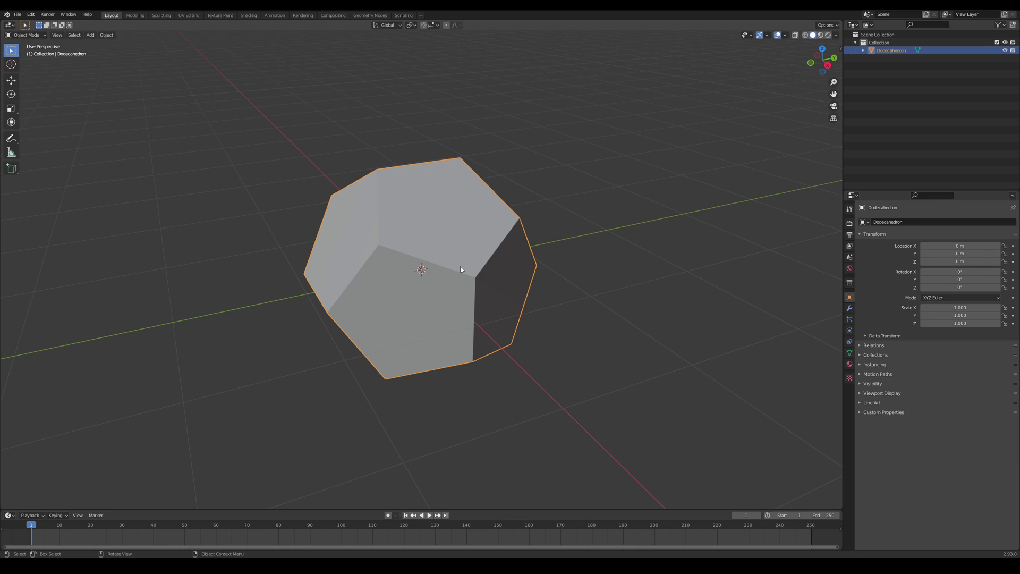
key("shift+d")
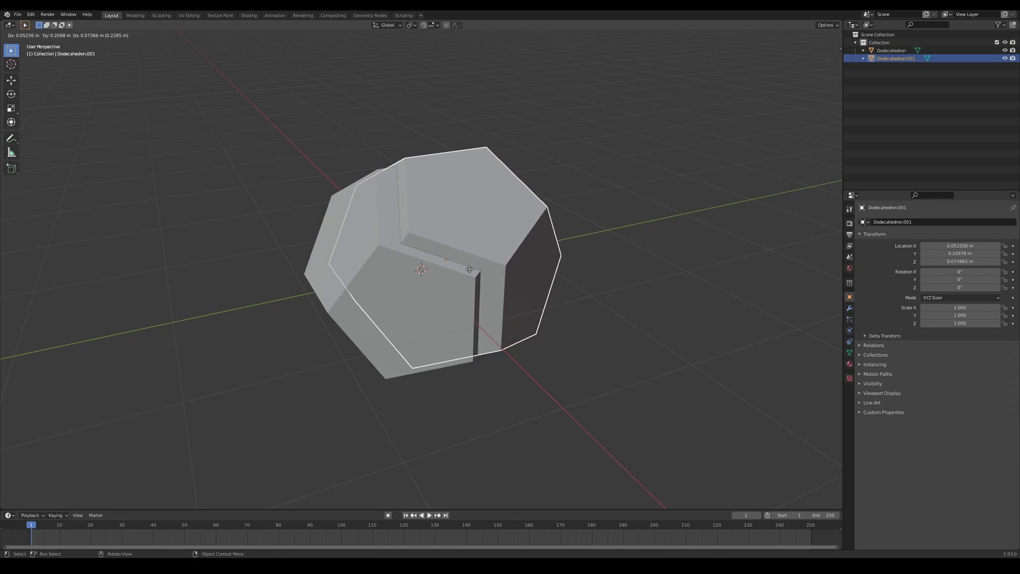
key("y")
left_click(574, 242)
Rename the original dodecahedron 'Fractal 1' and the copy 'Instance', then select Fractal 1.
double_click(883, 50)
type("Fractal 1")
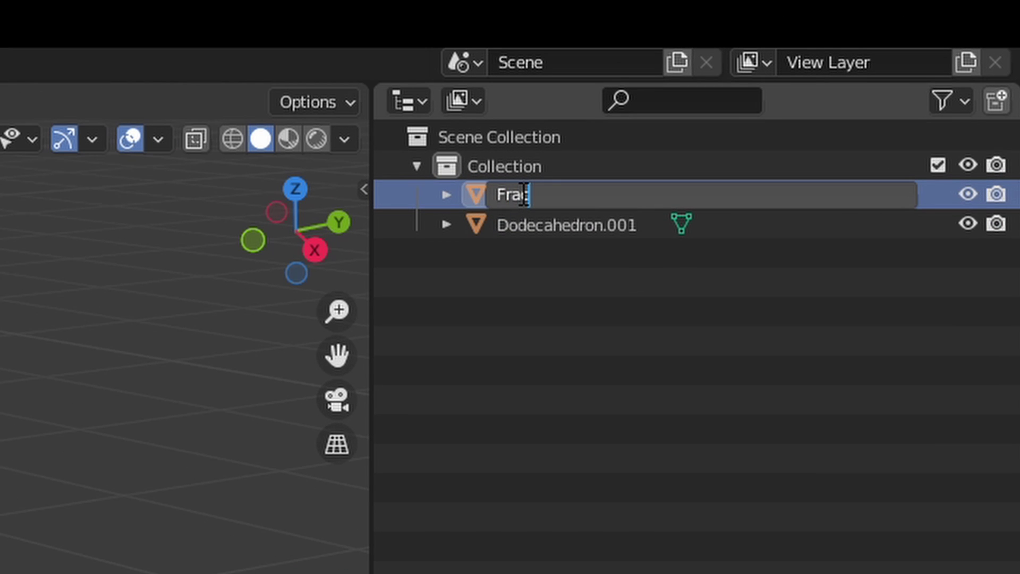
key("Return")
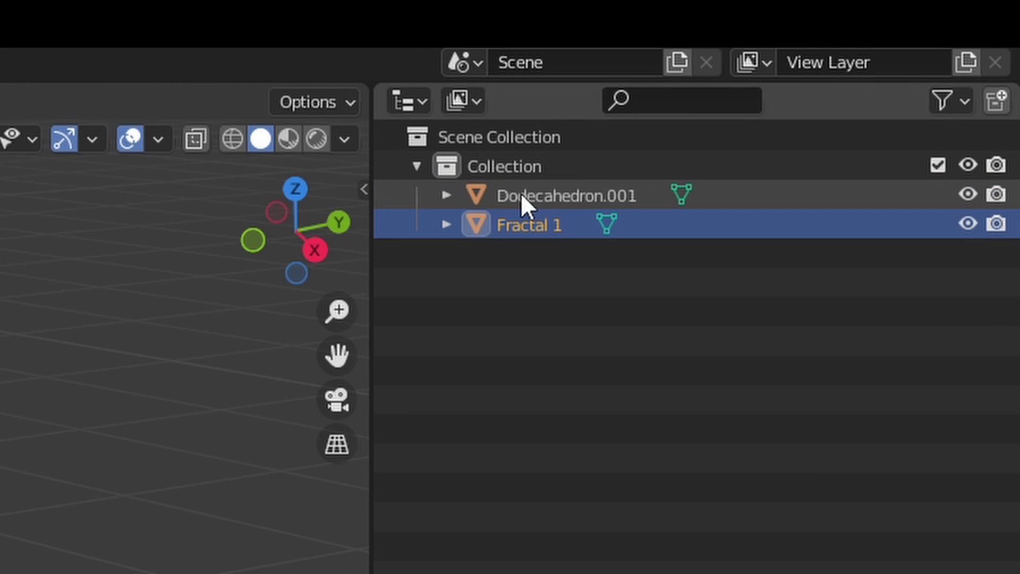
left_click(493, 170)
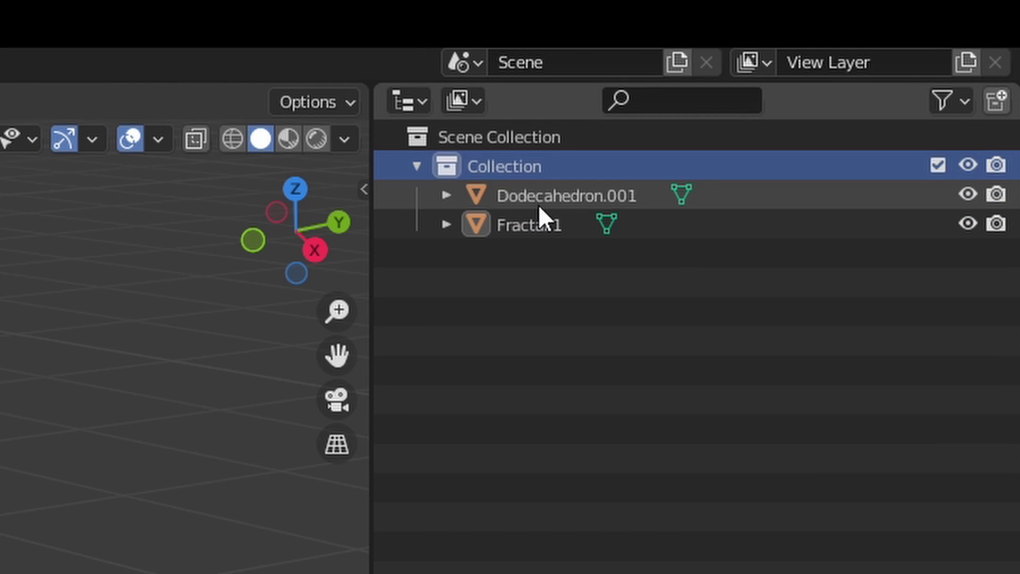
double_click(538, 201)
key("BackSpace")
type("Instance")
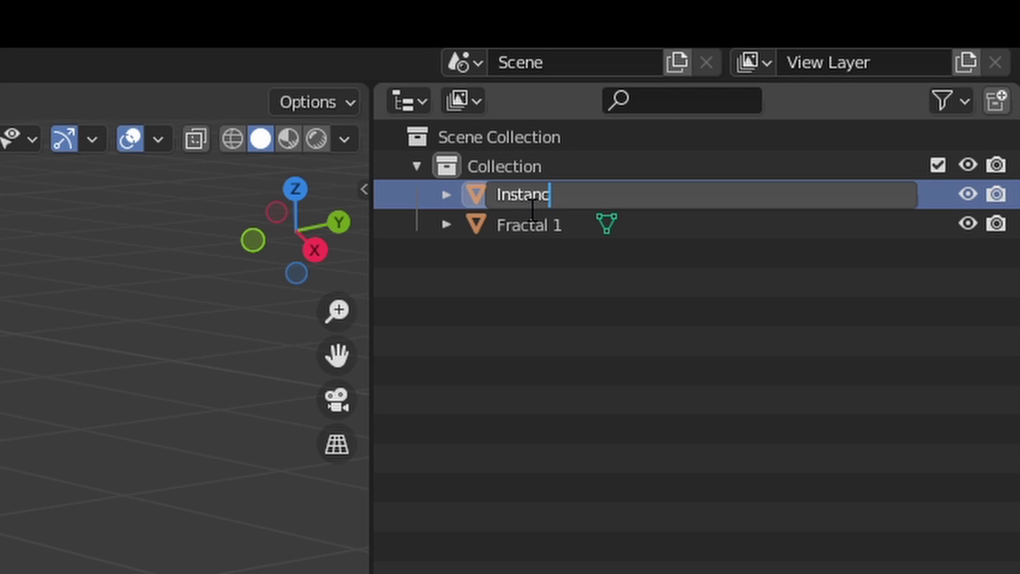
key("Return")
left_click(413, 169)
Create a new geometry node group on Fractal 1 named 'Fractal 1'.
left_click(370, 15)
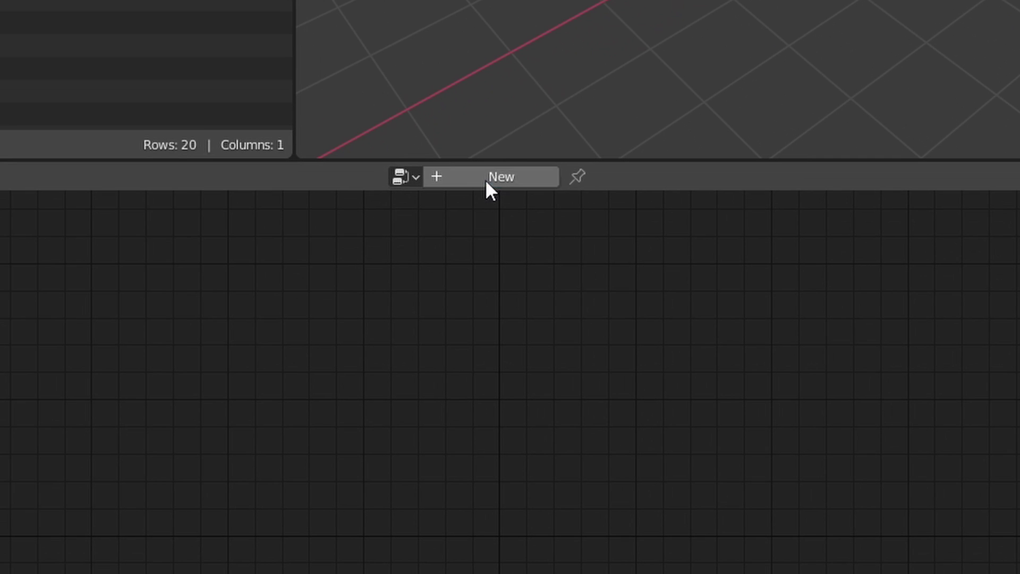
left_click(485, 180)
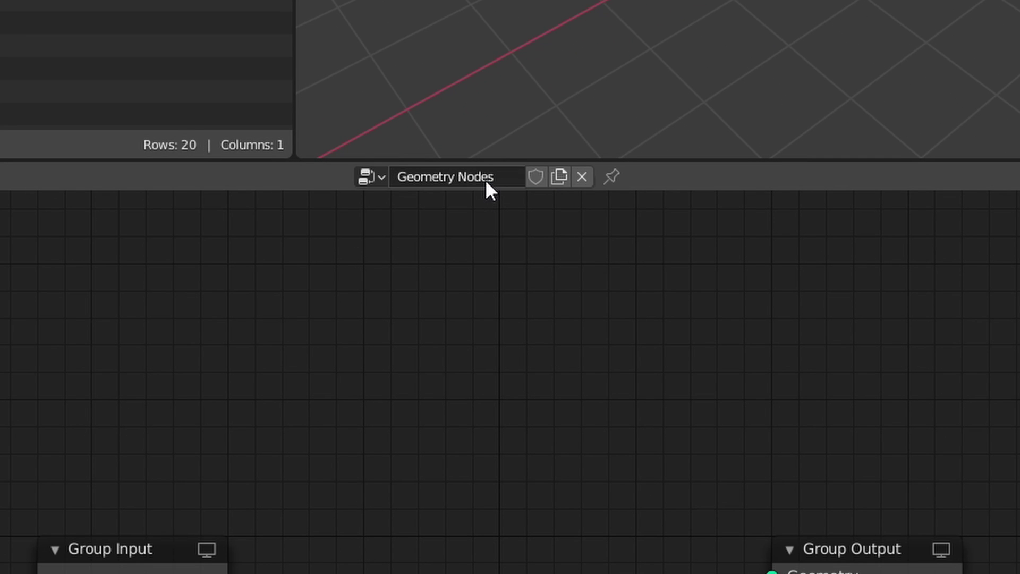
double_click(485, 180)
type("Fractal 1")
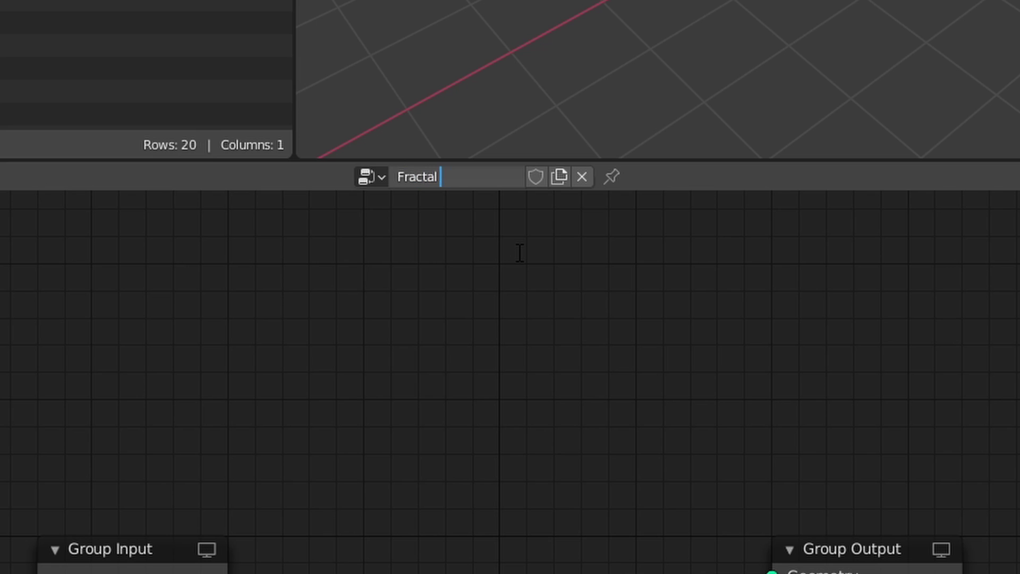
key("Return")
Insert a Point Instance node into the geometry link, instancing the Instance object.
key("shift+a")
type("point ins")
key("Return")
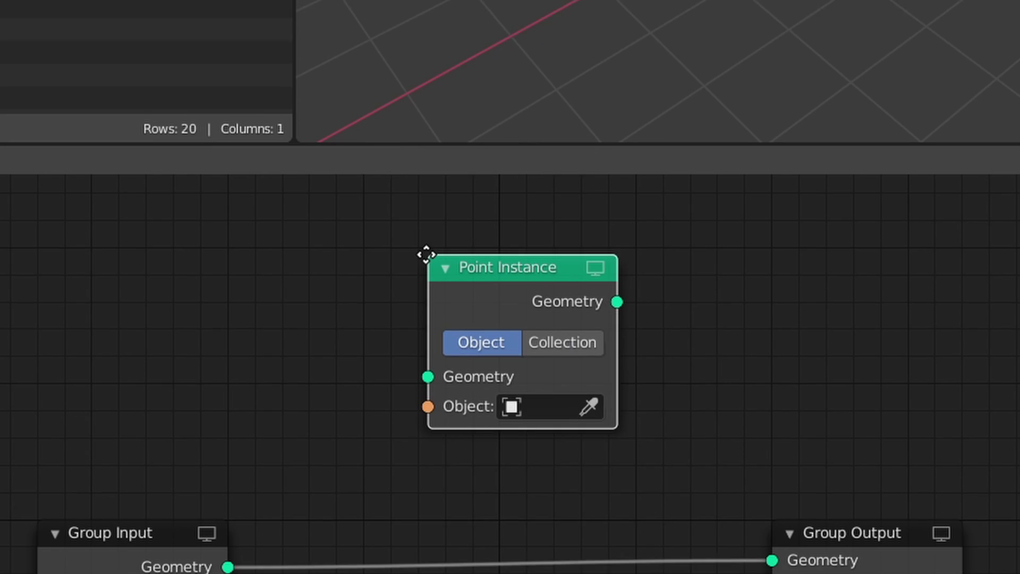
left_click(412, 273)
left_click(516, 422)
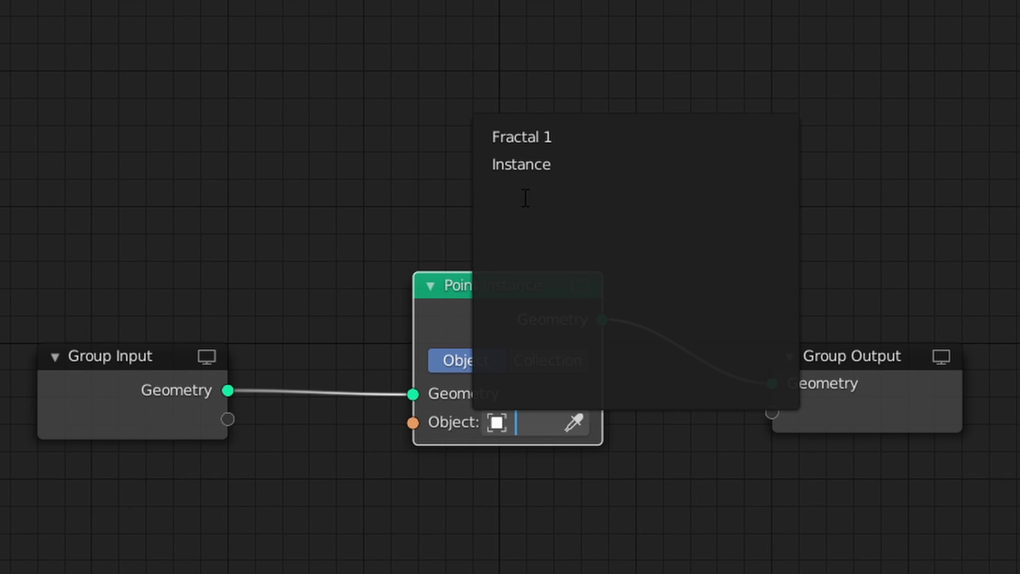
left_click(520, 165)
left_click_drag(516, 294, 501, 306)
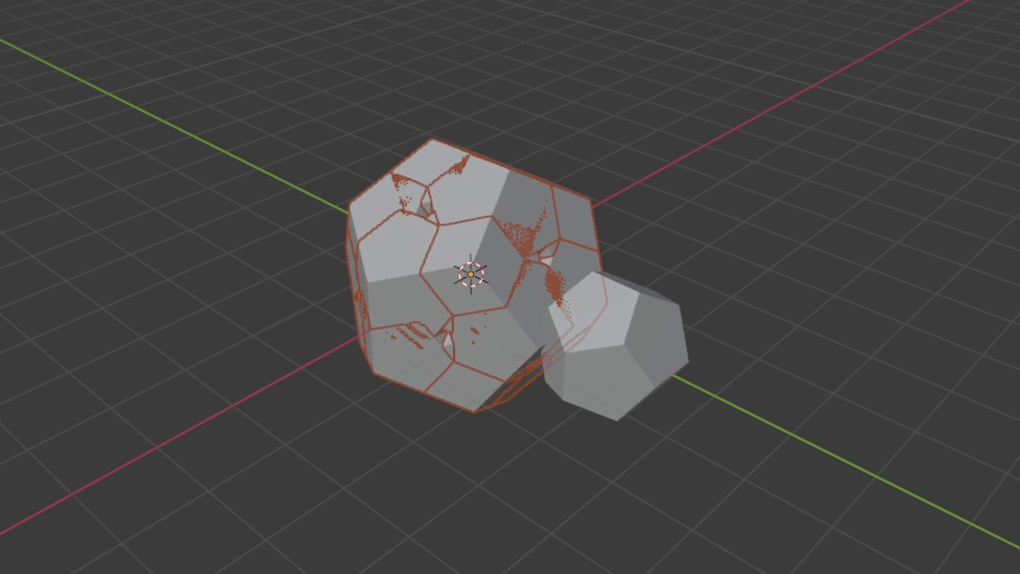
Insert a Point Scale node between Group Input and Point Instance.
key("shift+a")
type("point sca")
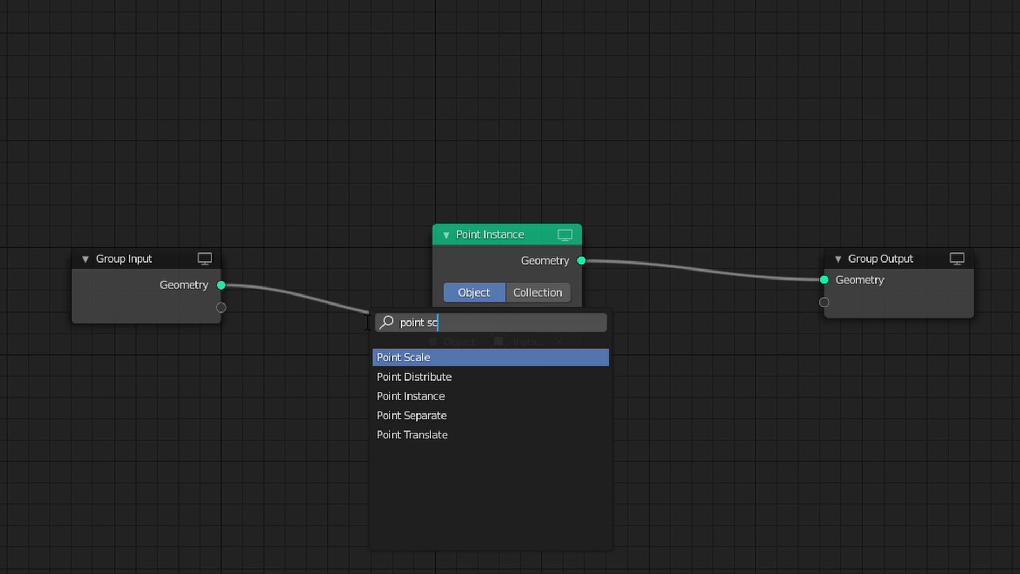
key("Return")
left_click(348, 315)
left_click_drag(349, 314, 380, 245)
left_click_drag(649, 258, 695, 249)
Wire a Value node into Combine XYZ's X, Y and Z, feeding Point Scale's Factor.
key("shift+a")
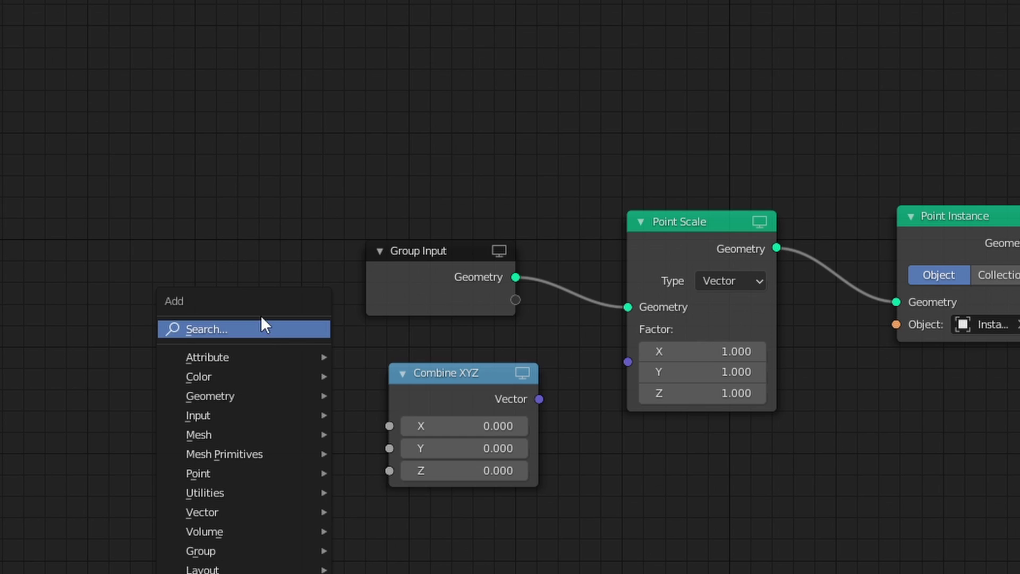
left_click(262, 321)
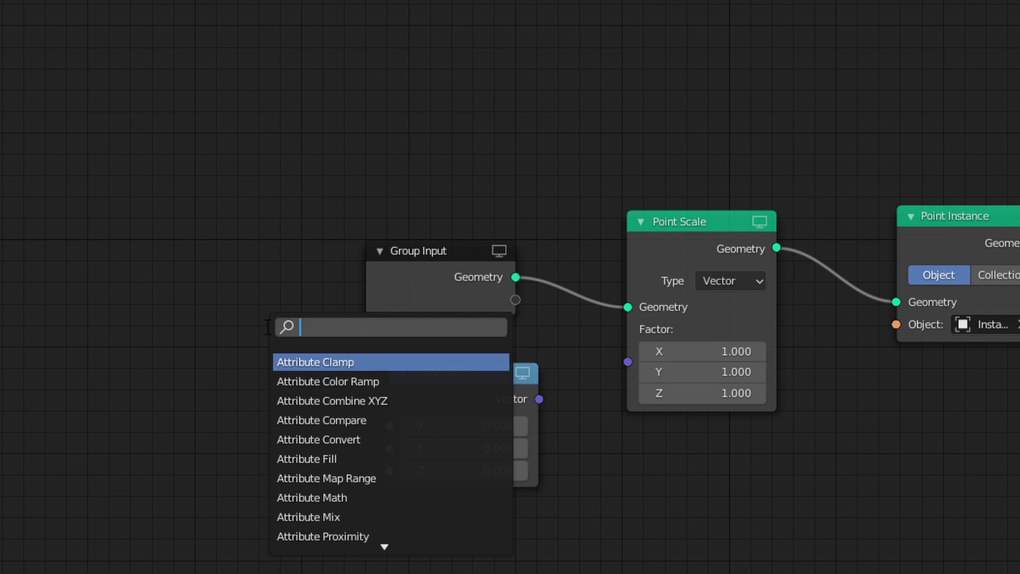
type("va")
key("Return")
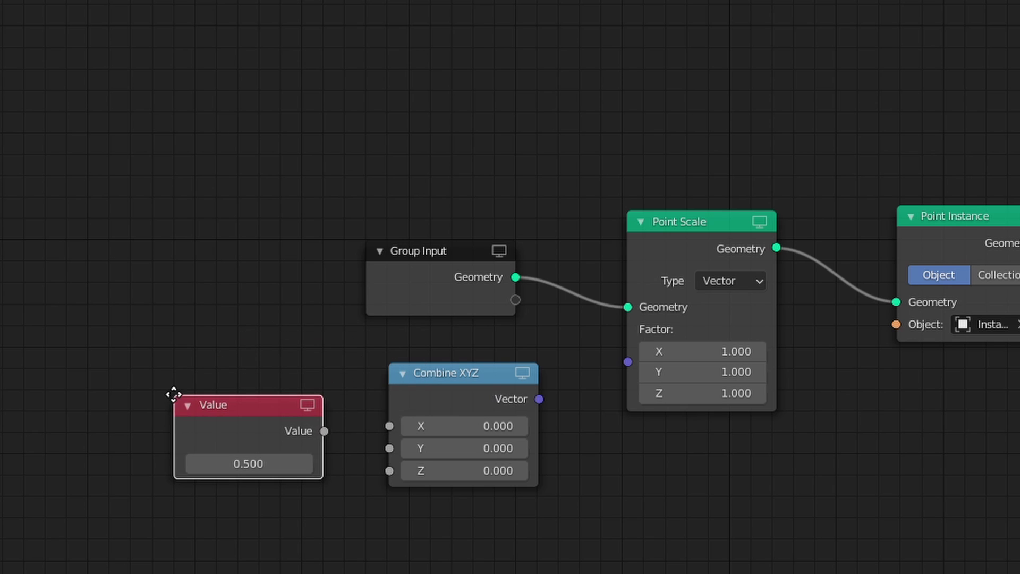
left_click(174, 395)
left_click_drag(379, 424, 389, 449)
left_click_drag(324, 431, 390, 470)
left_click(492, 410)
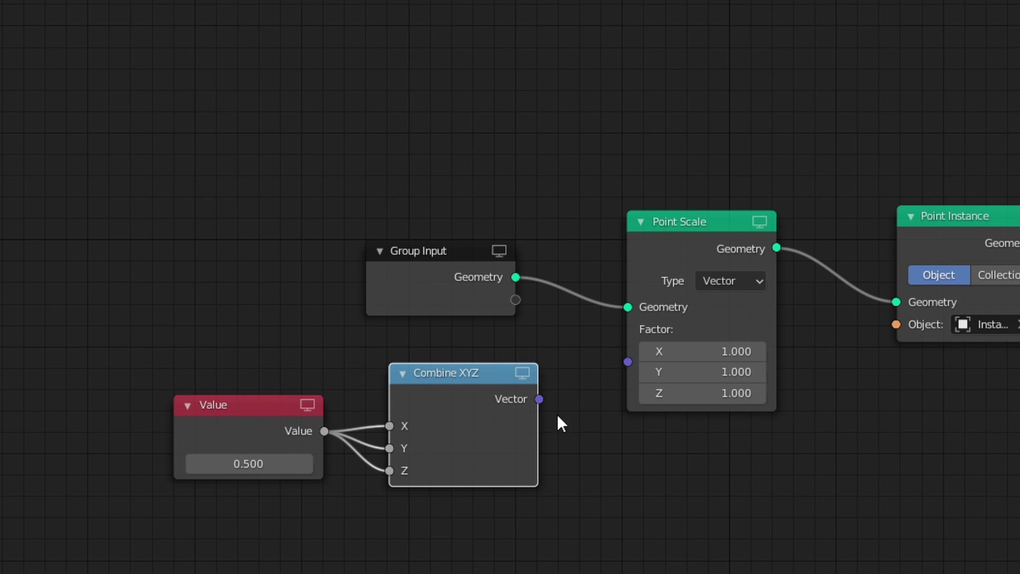
left_click_drag(539, 399, 627, 361)
Set the Value node to 0.62 and view the shrunken instanced dodecahedra.
left_click(270, 457)
type("0.")
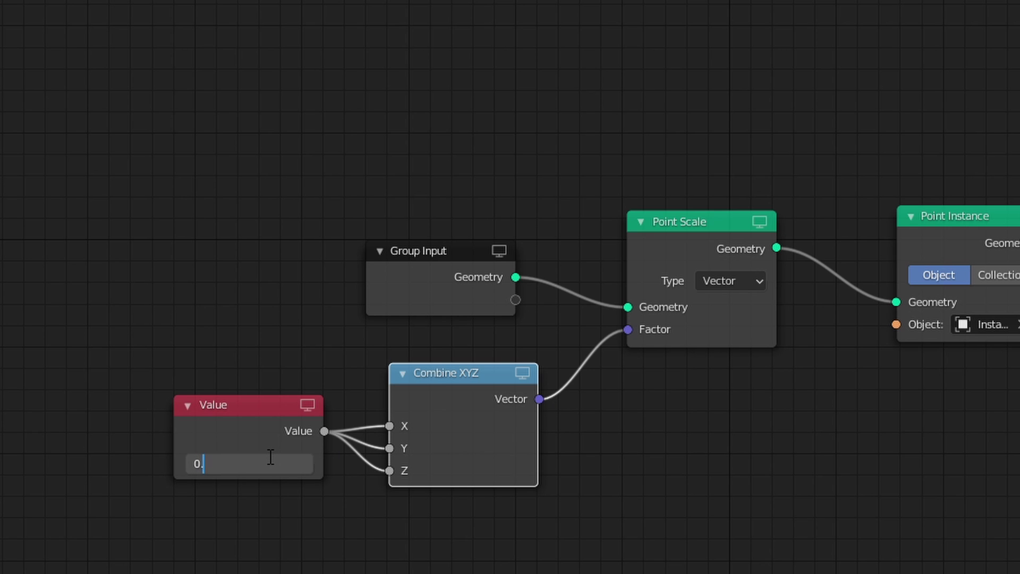
type("62")
key("Return")
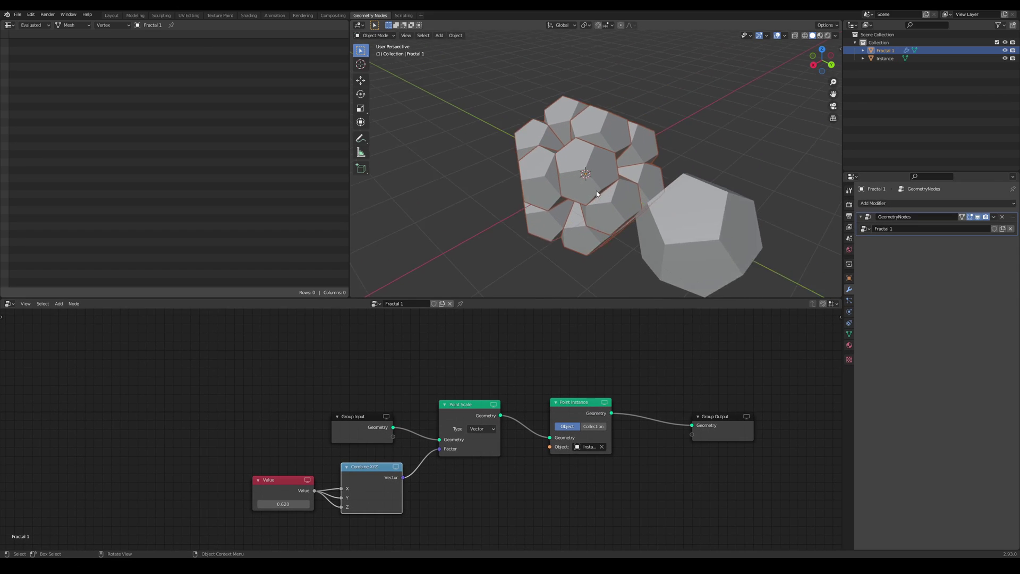
scroll(596, 127, "up", 2)
middle_click_drag(596, 127, 688, 155)
scroll(690, 156, "down", 2)
Shift the Instance object along X and compare the Group Input and Point Instance previews.
left_click(690, 156)
key("g")
key("x")
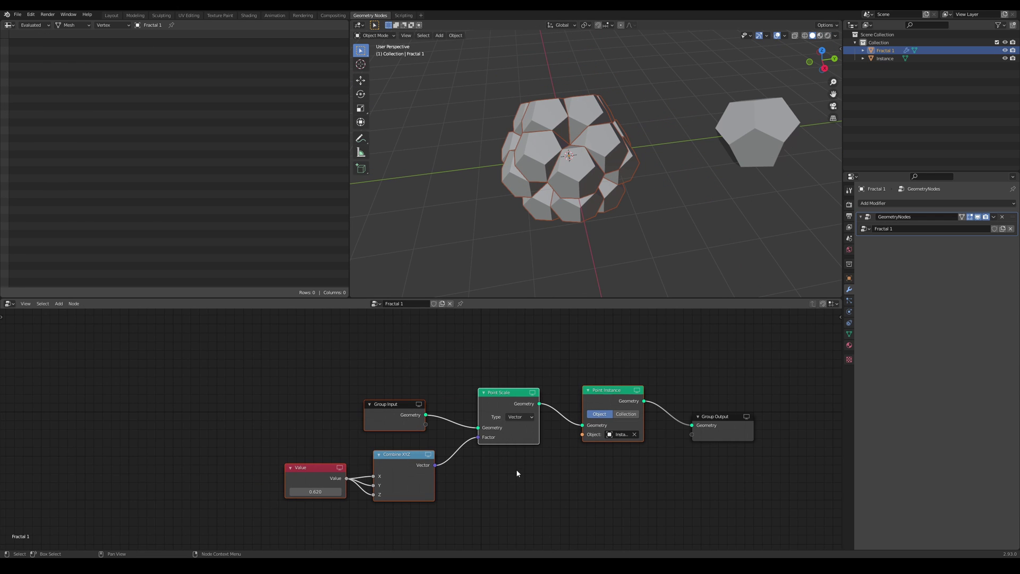
left_click(525, 355)
scroll(559, 237, "down", 1)
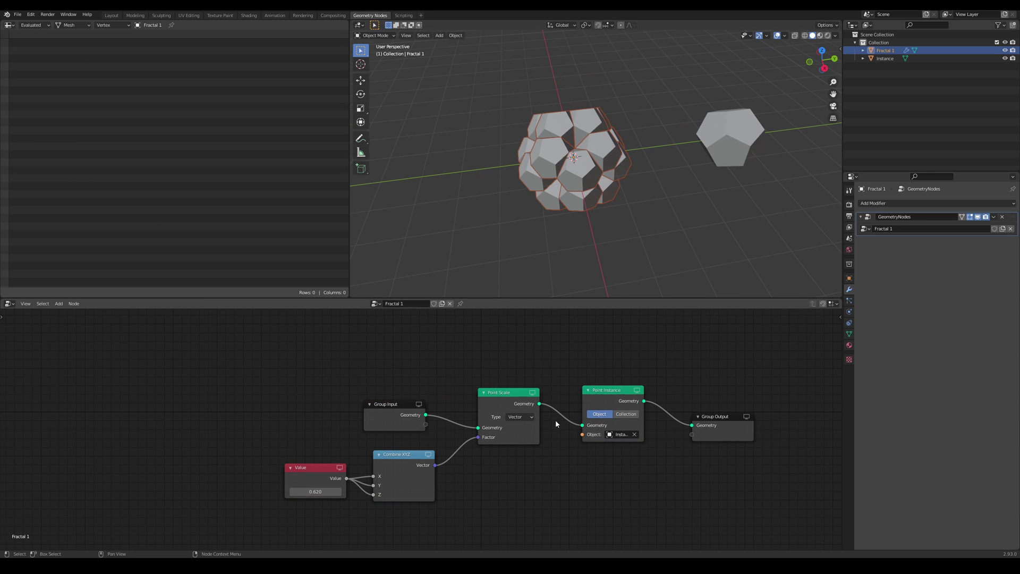
left_click(423, 418, "ctrl+shift")
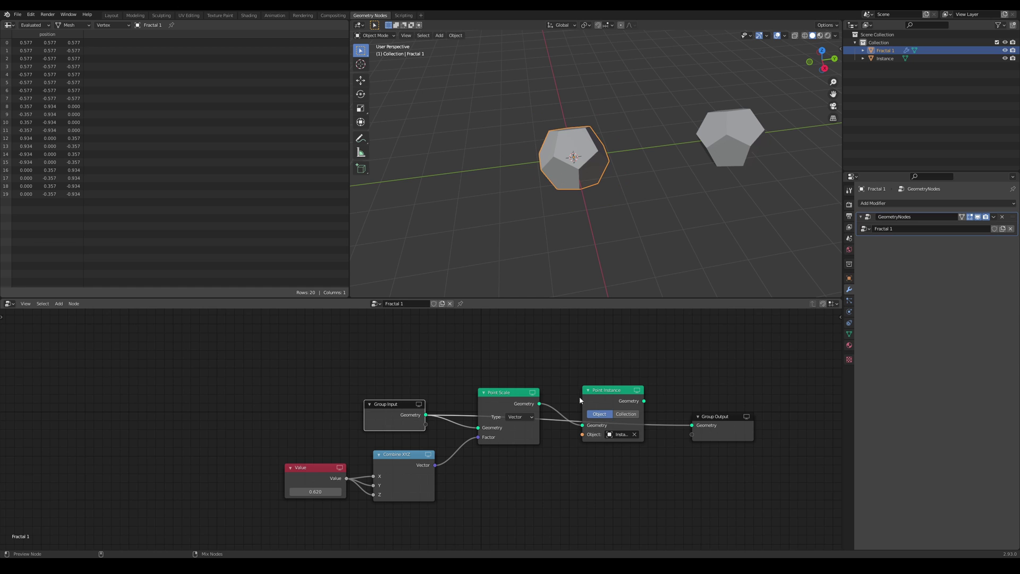
left_click(600, 397, "ctrl+shift")
Add a Transform after Point Instance with its Scale driven by the Combine XYZ vector.
key("shift+a")
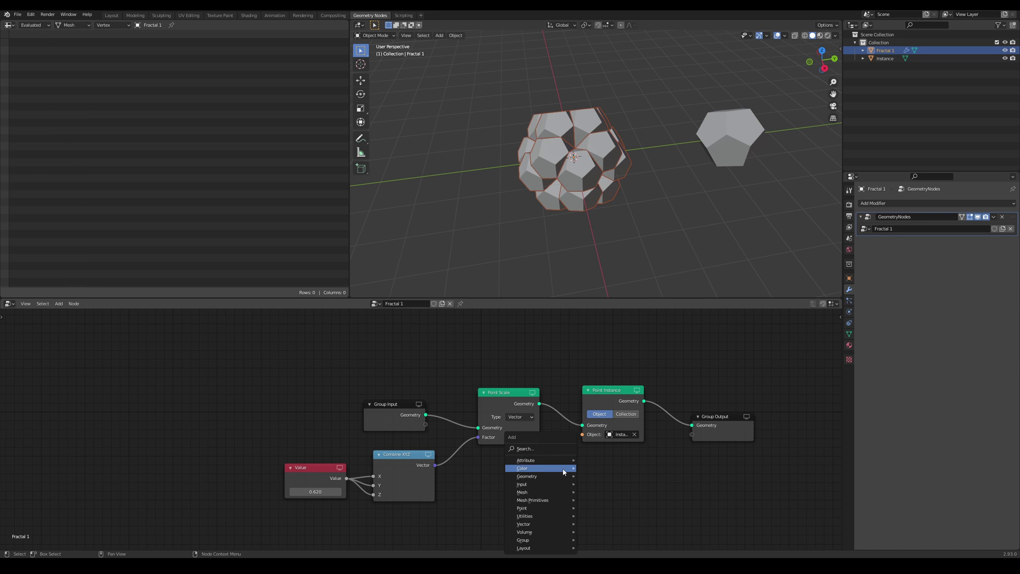
left_click(563, 469)
type("tra")
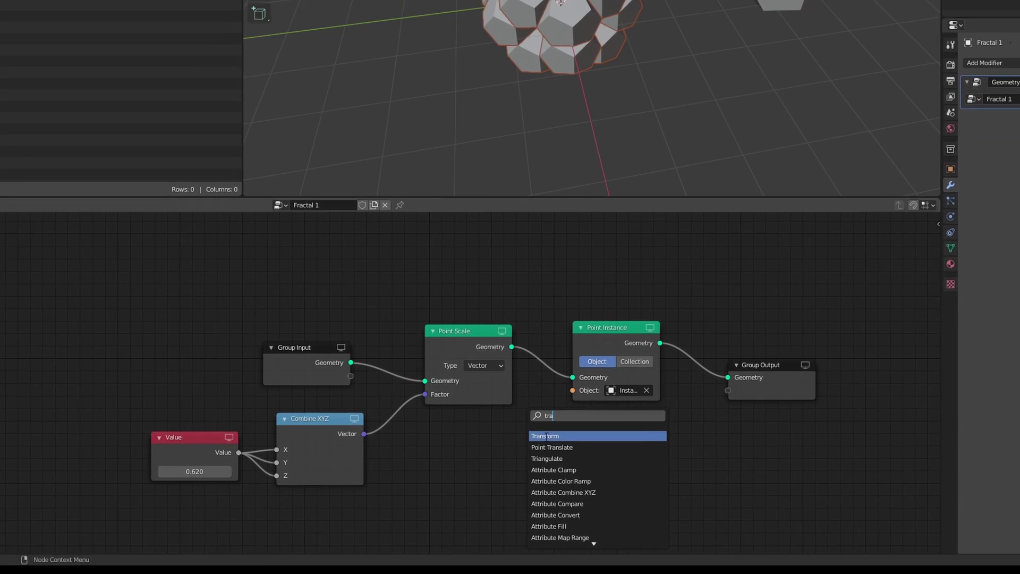
key("Return")
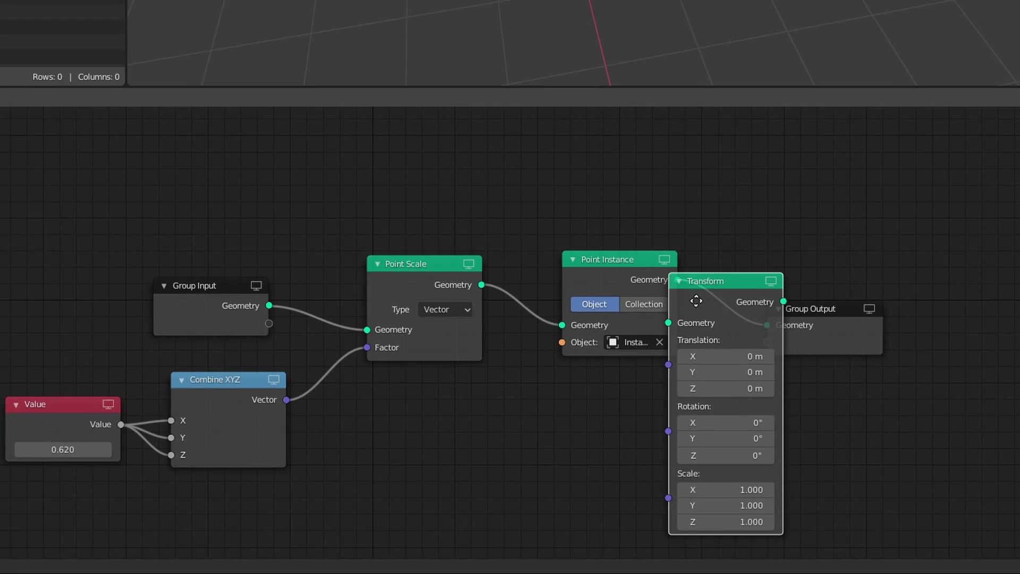
left_click(604, 407)
middle_click_drag(604, 407, 520, 339)
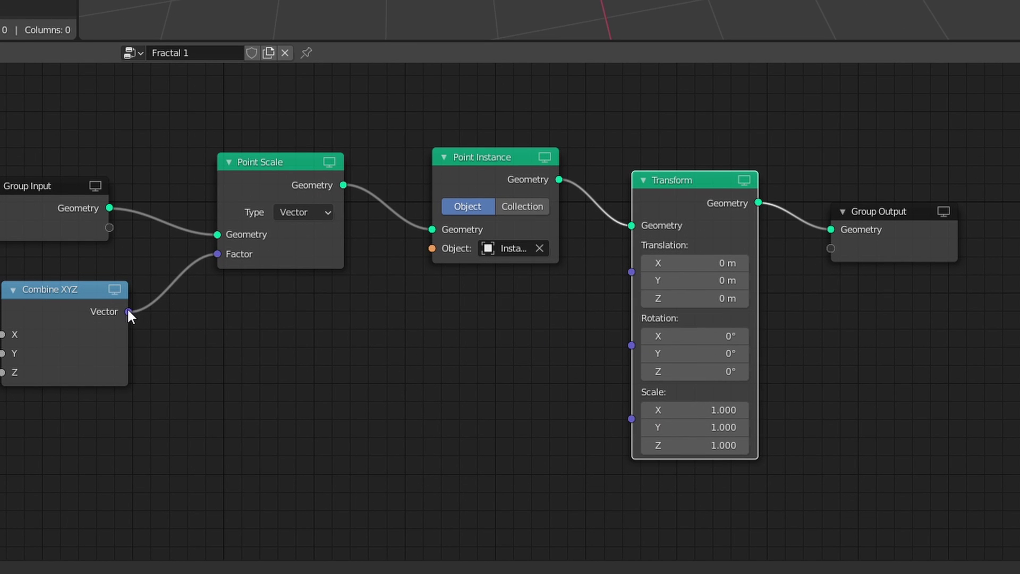
left_click_drag(128, 312, 633, 417)
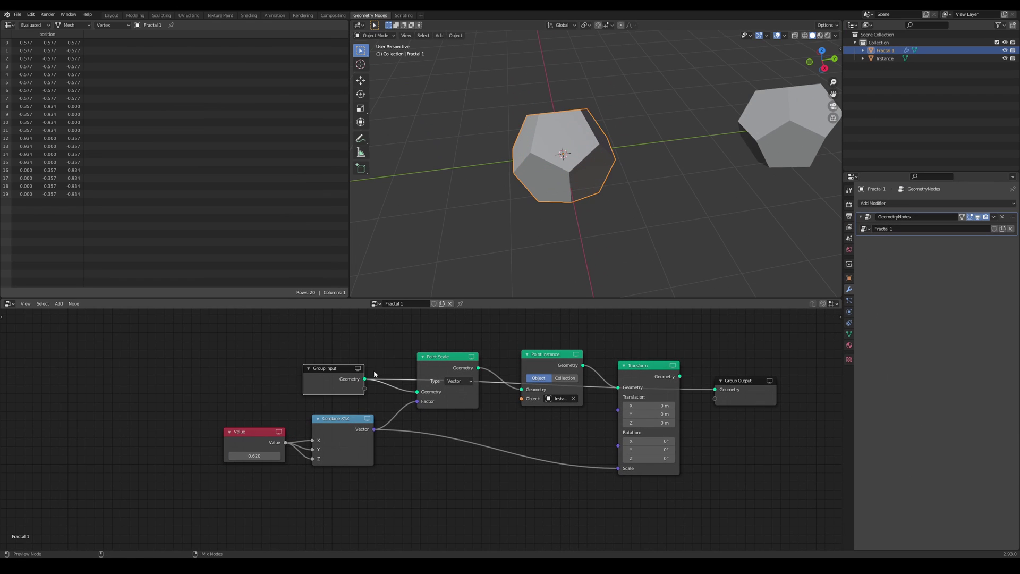
scroll(533, 225, "up", 4)
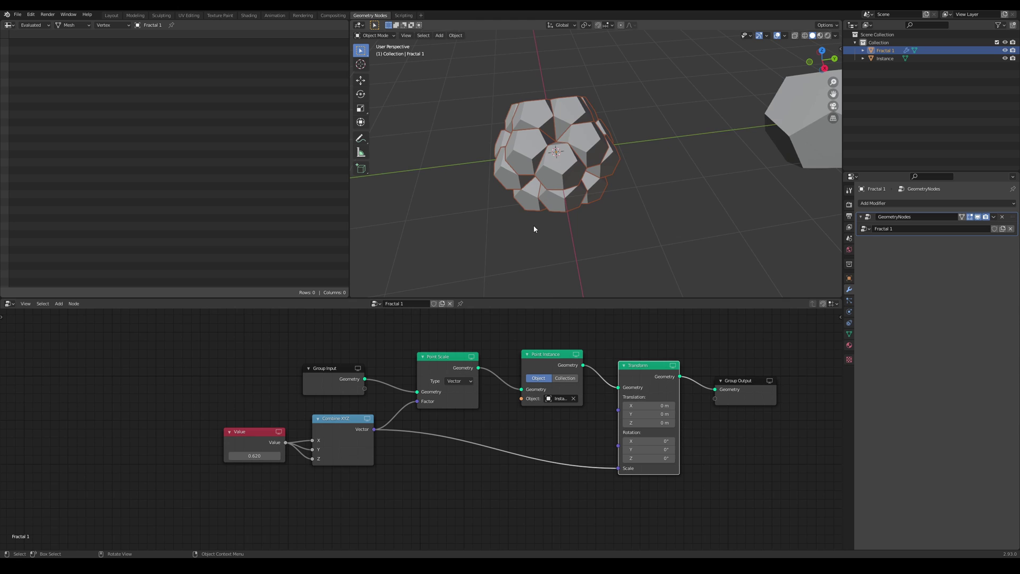
mouse_move(533, 224)
middle_mouse_down()
mouse_move(579, 246)
mouse_move(525, 247)
mouse_move(514, 232)
middle_mouse_up()
scroll(540, 242, "down", 4)
Duplicate Fractal 1 along X and name the copy 'Fractal 2'.
key("shift+d")
key("x")
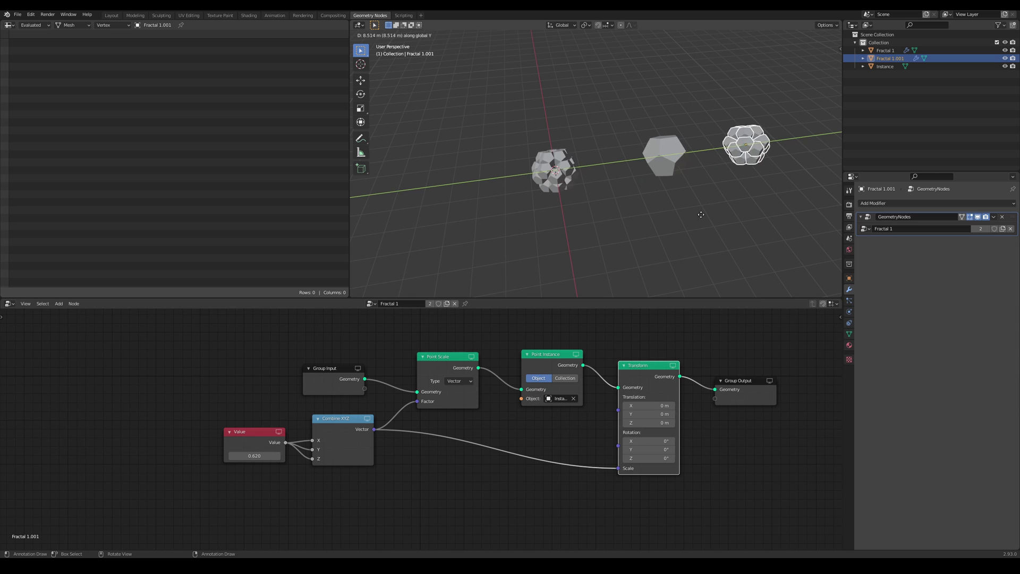
left_click(828, 183)
double_click(889, 58)
type("Fractal 2")
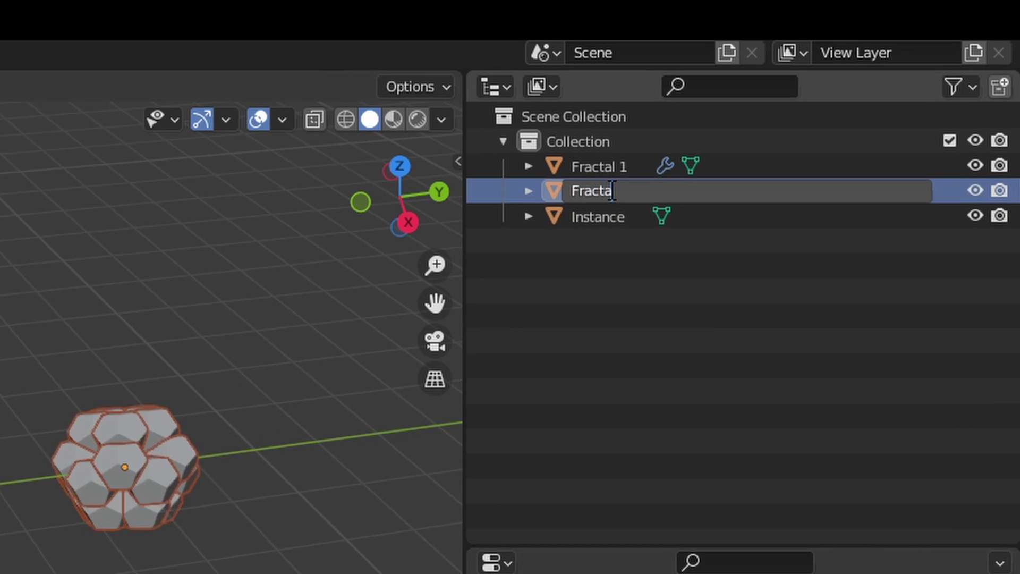
key("Return")
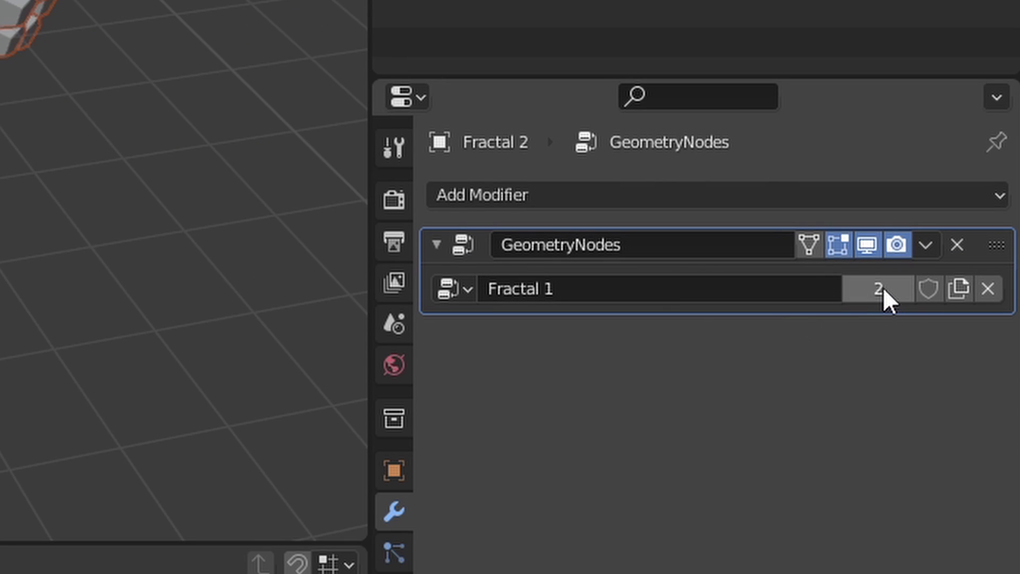
Make Fractal 2's node group single-user, rename it 'Fractal 2', and instance Fractal 1.
left_click(883, 287)
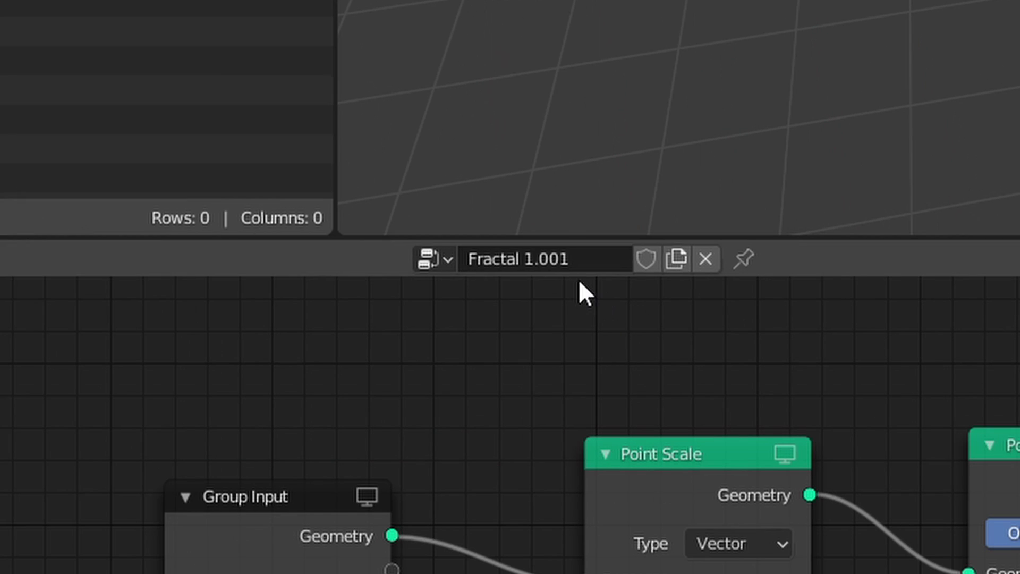
left_click(558, 260)
type("Fractal 2")
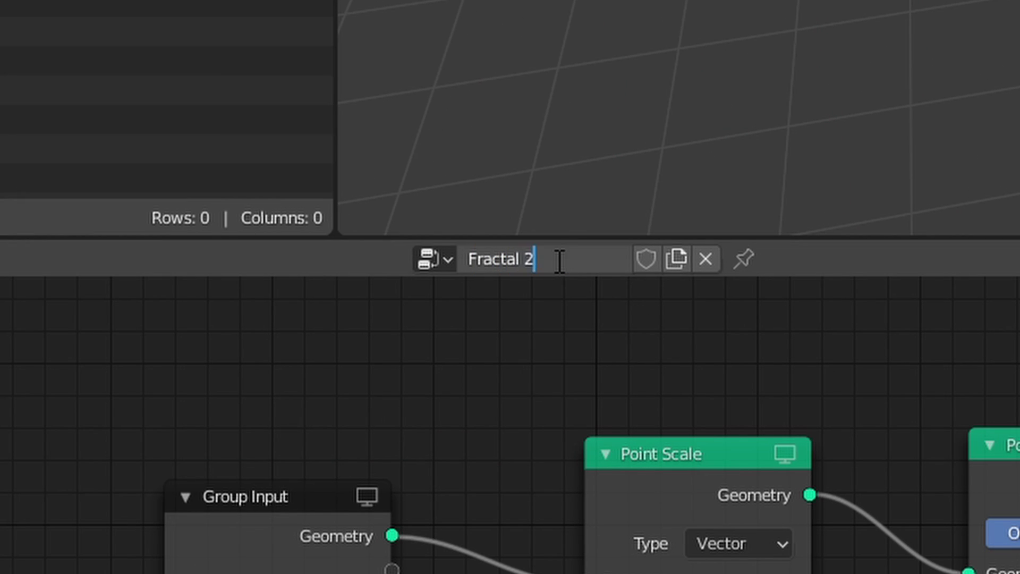
key("Return")
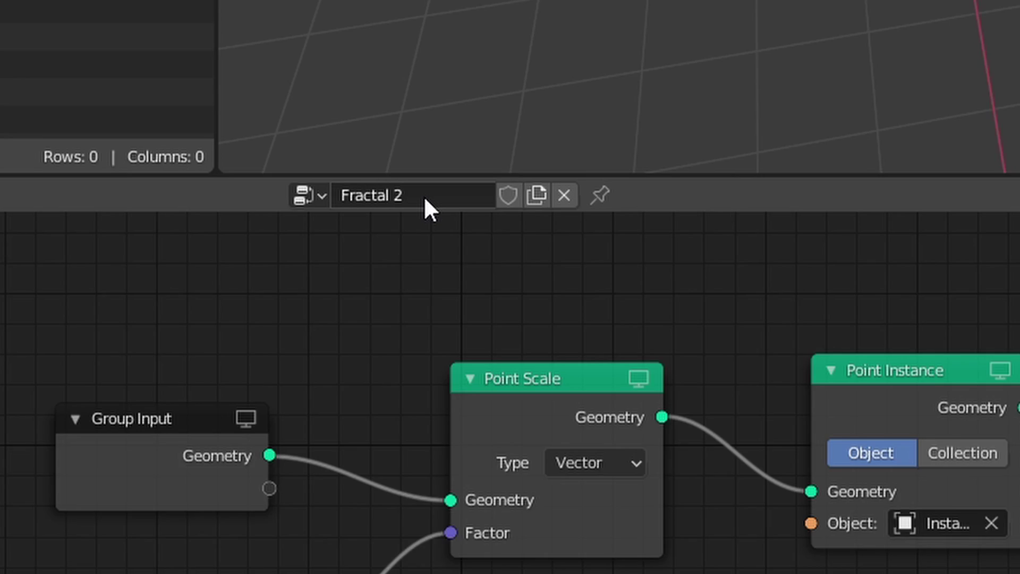
left_click(529, 308)
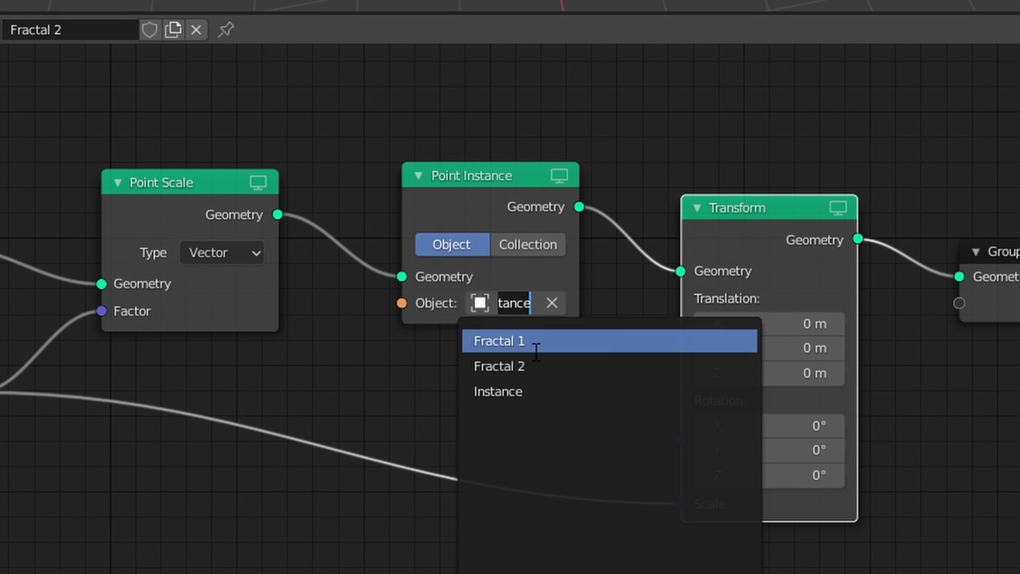
left_click(530, 342)
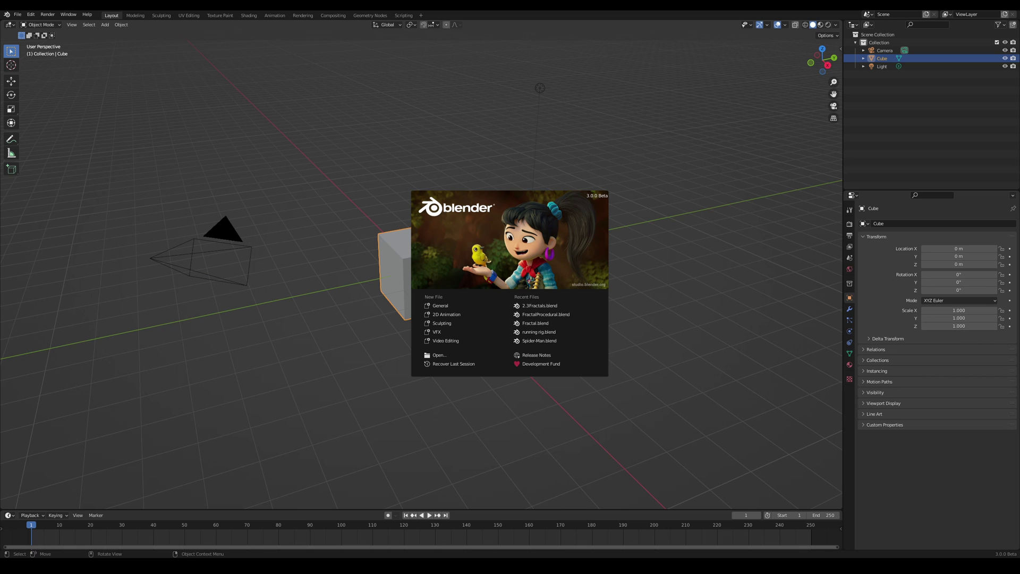
Swap the default cube for a Regular Solid mesh with its type set to Dodecahedron.
left_click(494, 284)
key("x")
left_click(442, 269)
key("shift+a")
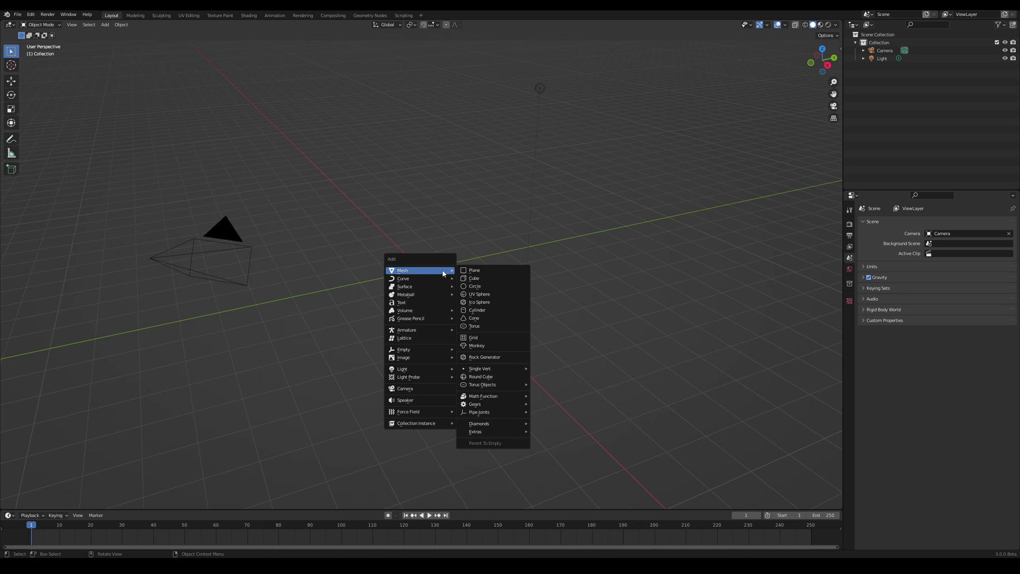
mouse_move(485, 399)
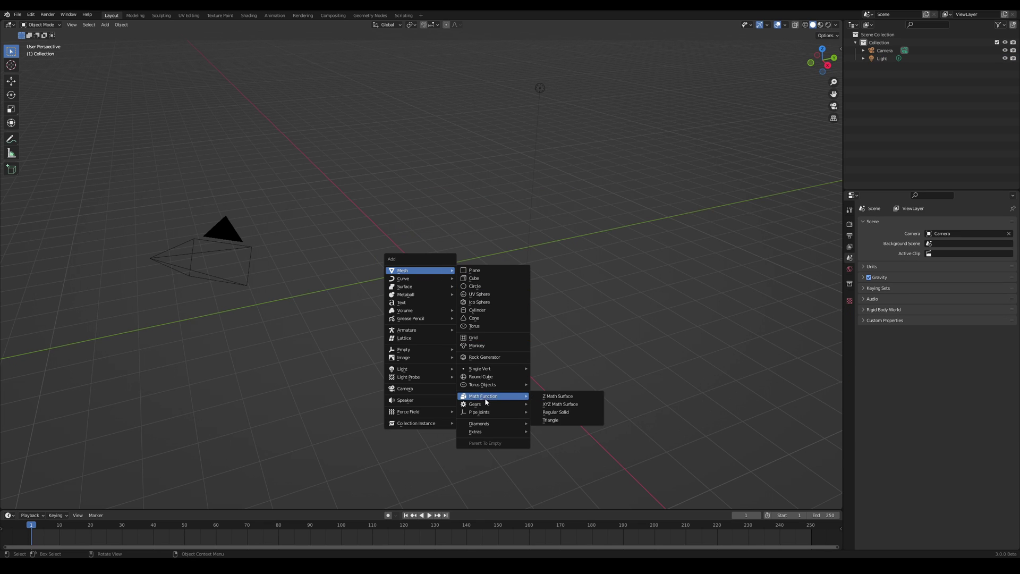
left_click(547, 414)
left_click(37, 501)
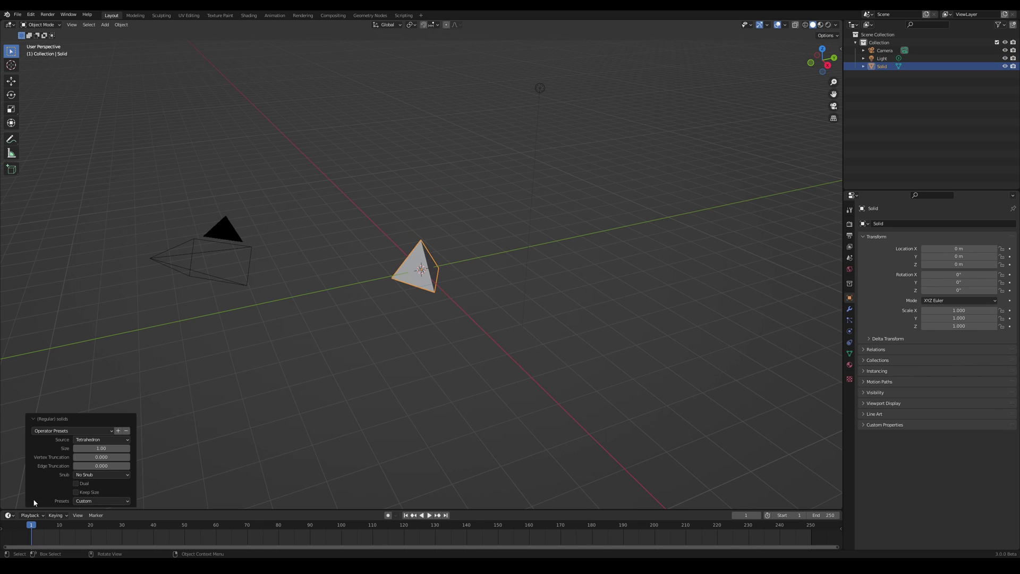
left_click(102, 439)
left_click(93, 474)
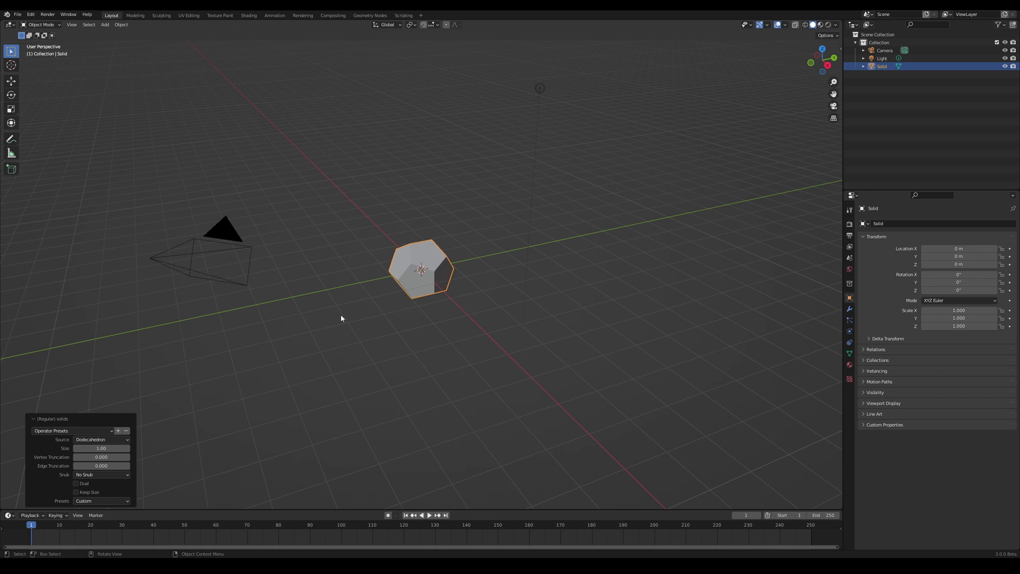
Create a new geometry node tree for the dodecahedron in the Geometry Nodes workspace.
left_click(370, 14)
left_click(398, 301)
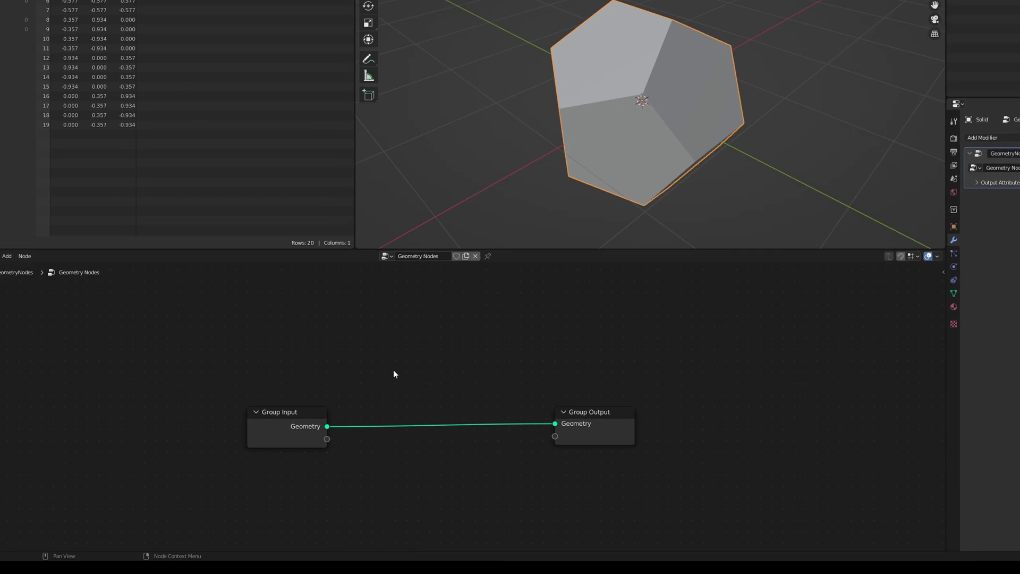
key("shift+a")
left_click(321, 326)
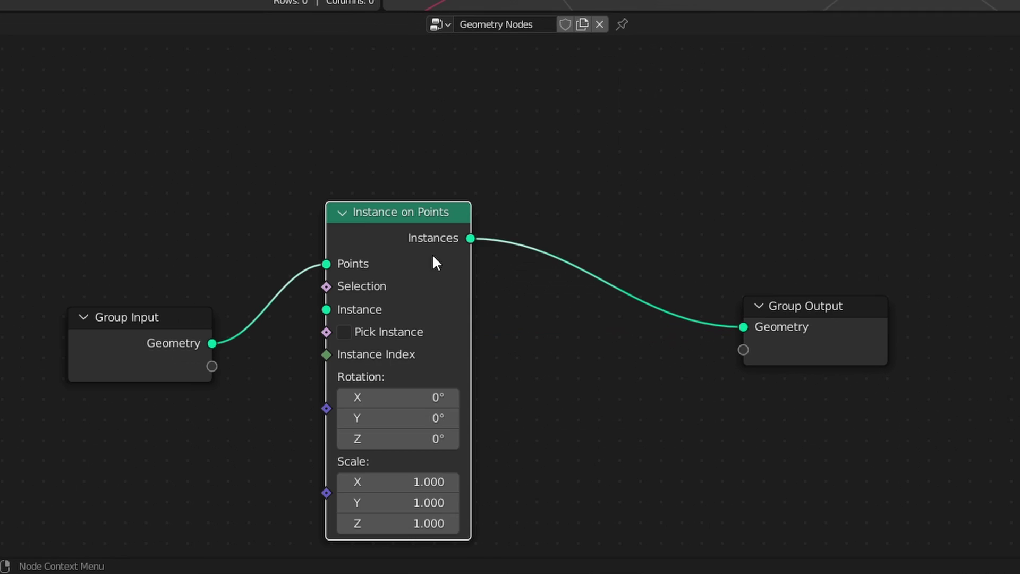
Add a Transform before the output and feed Group Input geometry into Instance on Points' Instance.
key("shift+a")
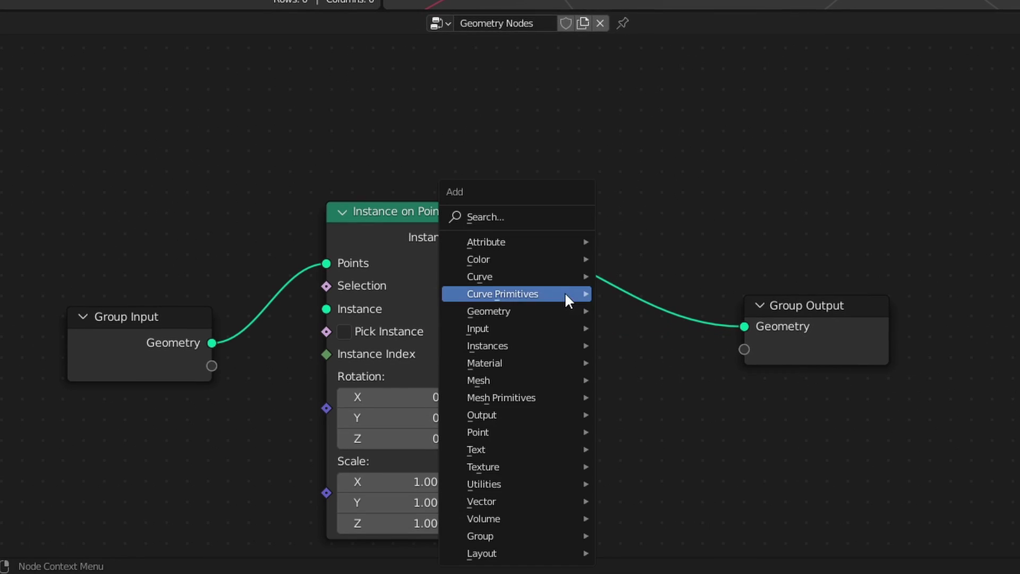
left_click(537, 212)
type("tra")
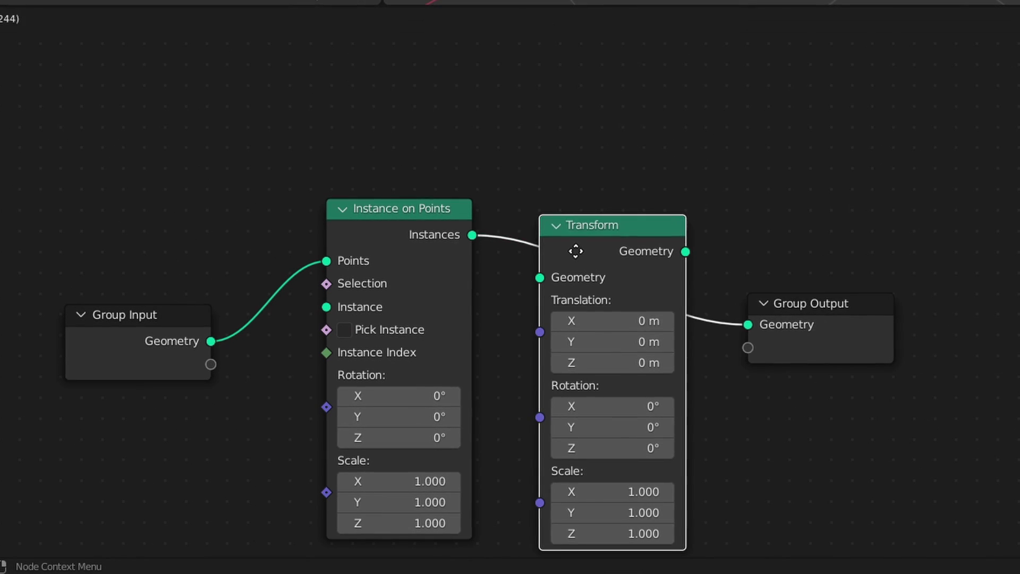
left_click(584, 250)
middle_click_drag(209, 342, 193, 262)
left_click_drag(193, 262, 317, 233)
key("Home")
key("shift+a")
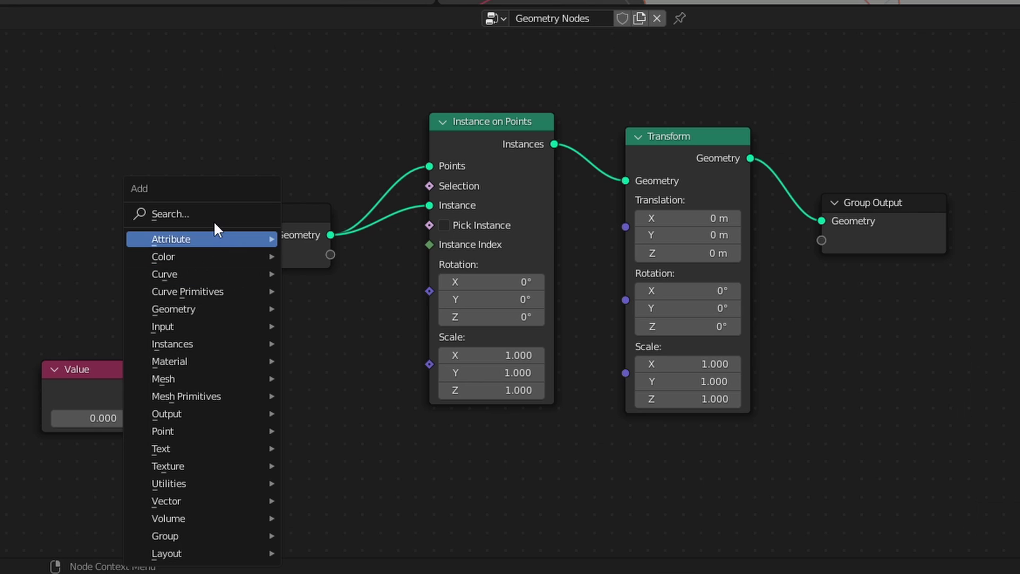
Drive Instance on Points' Scale with Value 0.62 via Combine XYZ, then output the plain Group Input.
left_click(213, 220)
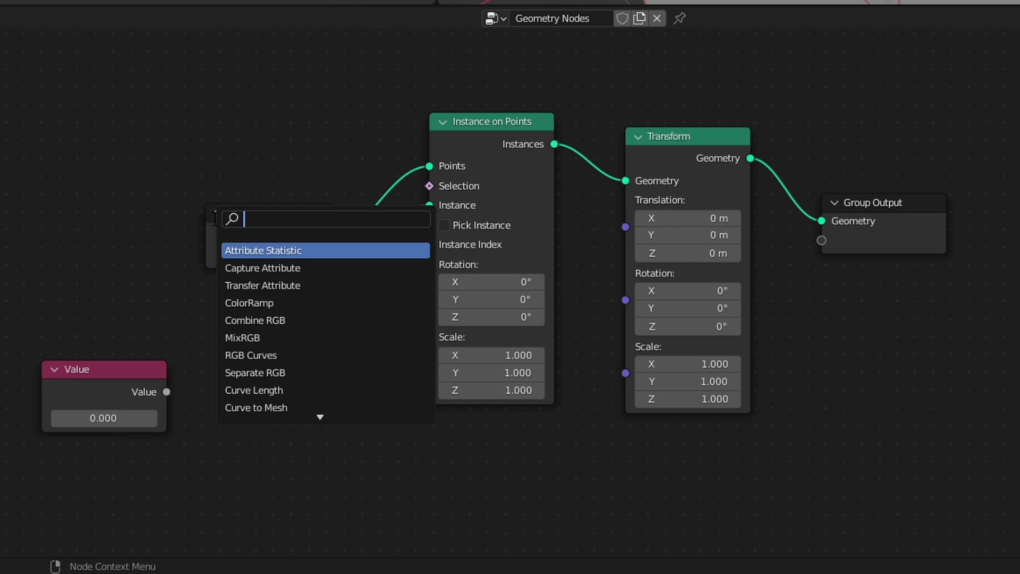
type("combin")
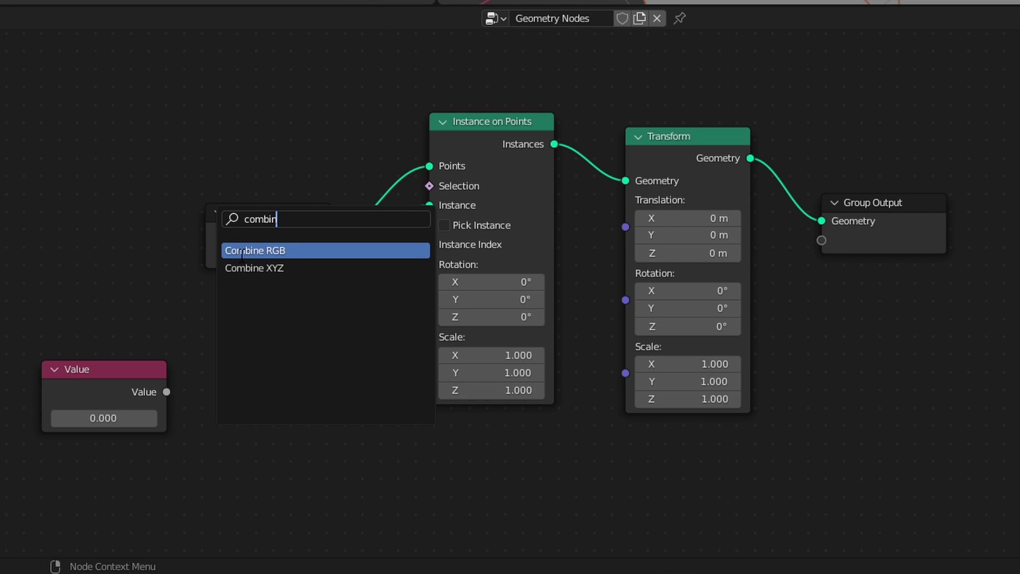
left_click(254, 267)
left_click_drag(206, 383, 218, 414)
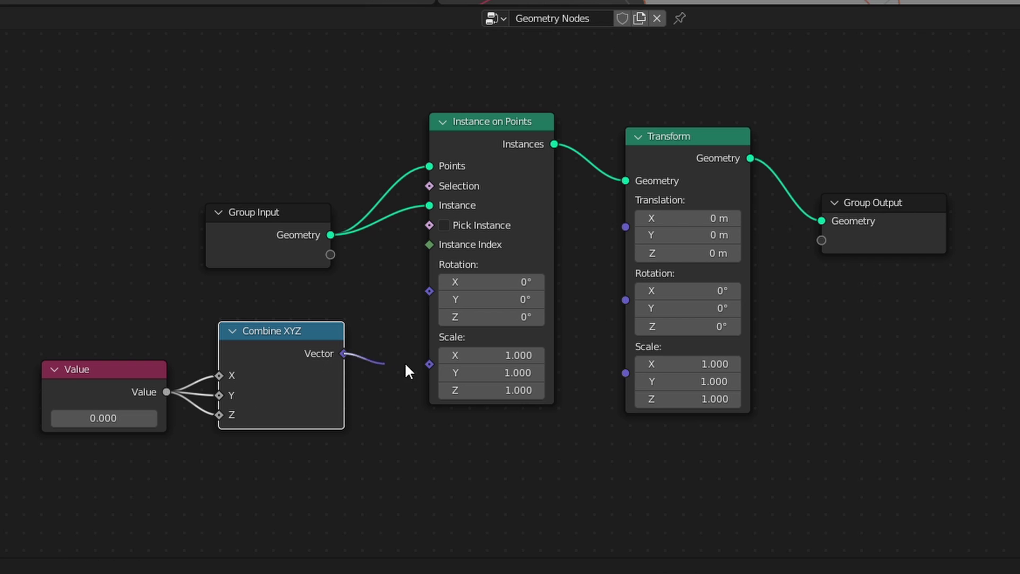
left_click_drag(405, 365, 422, 360)
left_click(103, 417)
type("0.62")
key("Return")
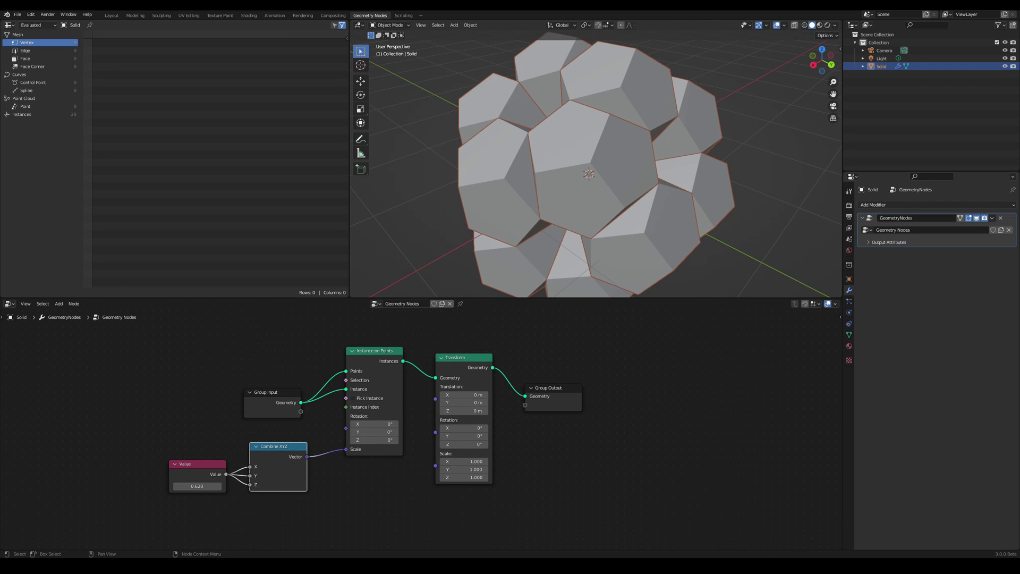
scroll(425, 381, "up", 1)
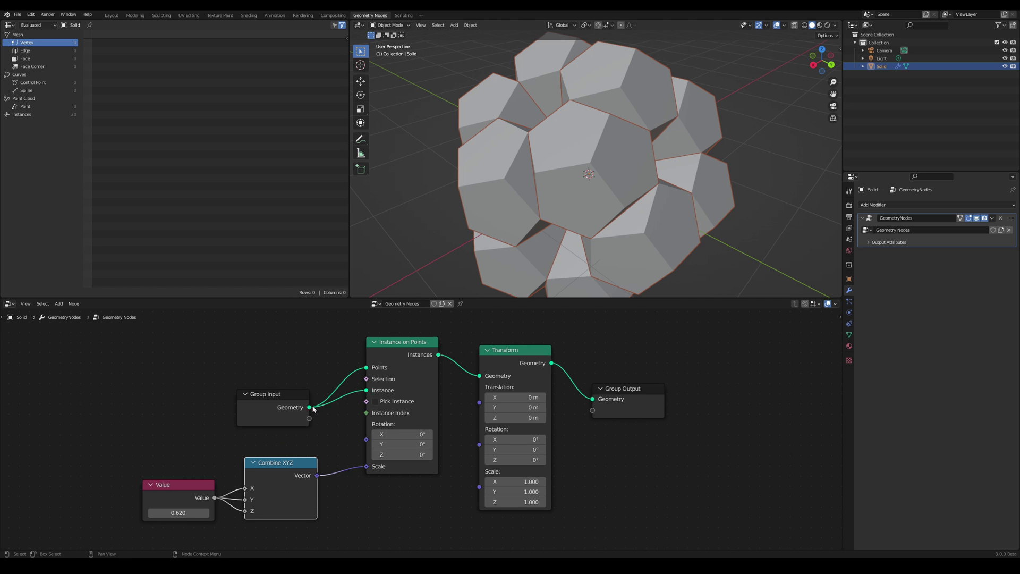
left_click_drag(313, 409, 592, 398)
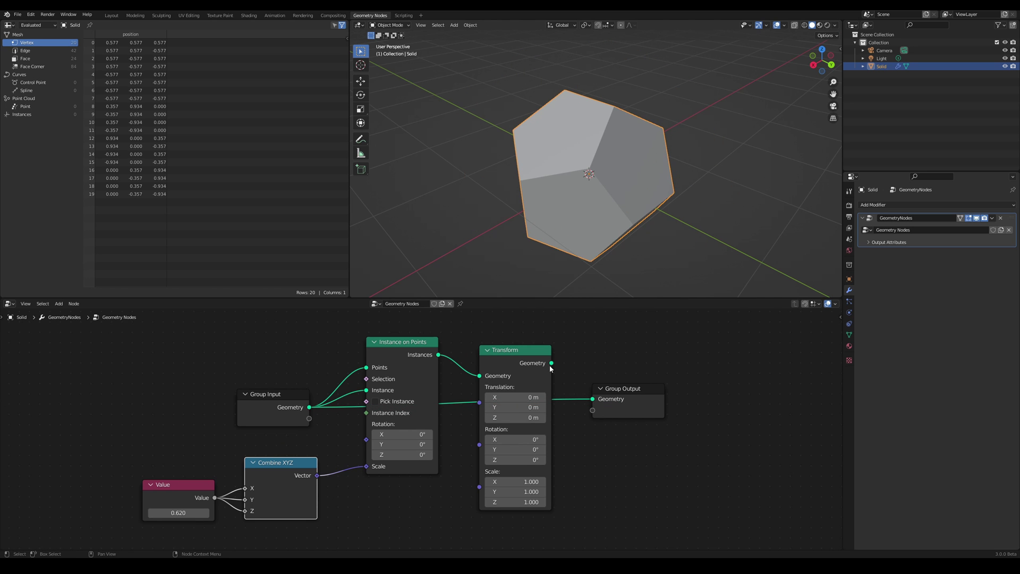
Route Transform to the output, scale it by the 0.62 Combine XYZ vector, and select both nodes.
left_click_drag(551, 363, 592, 399)
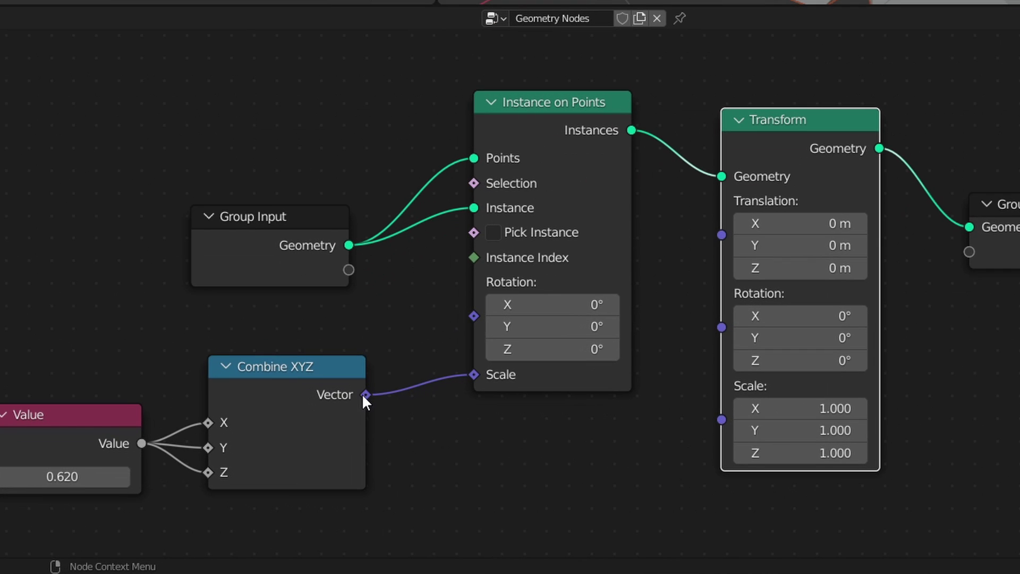
left_click_drag(317, 475, 462, 486)
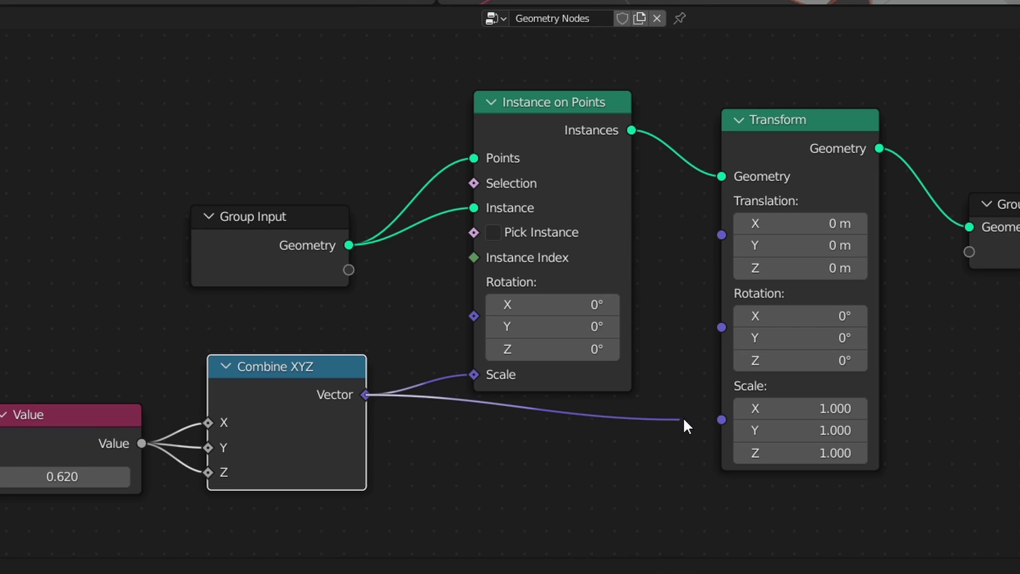
left_click_drag(684, 420, 721, 419)
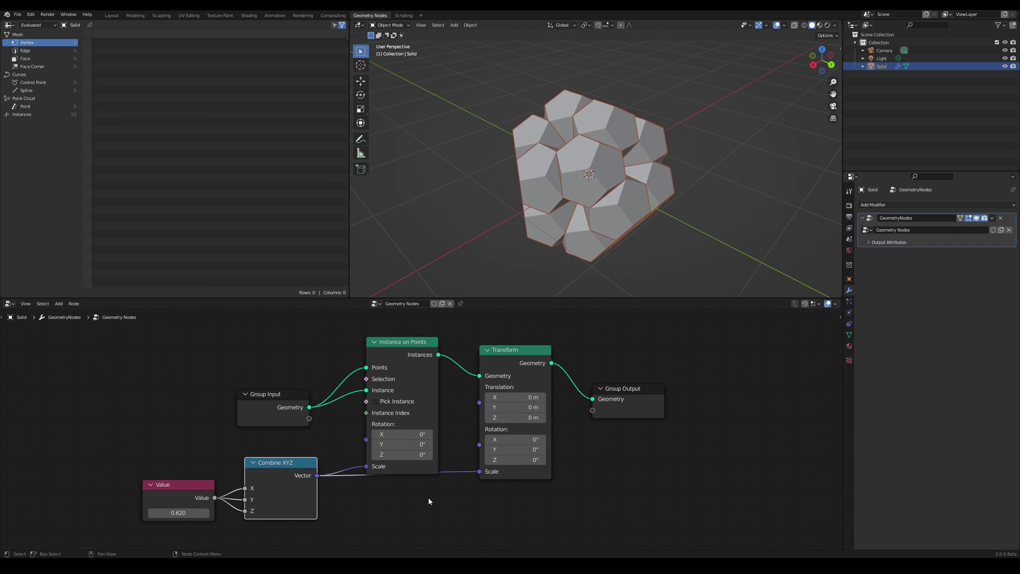
scroll(428, 497, "down", 2)
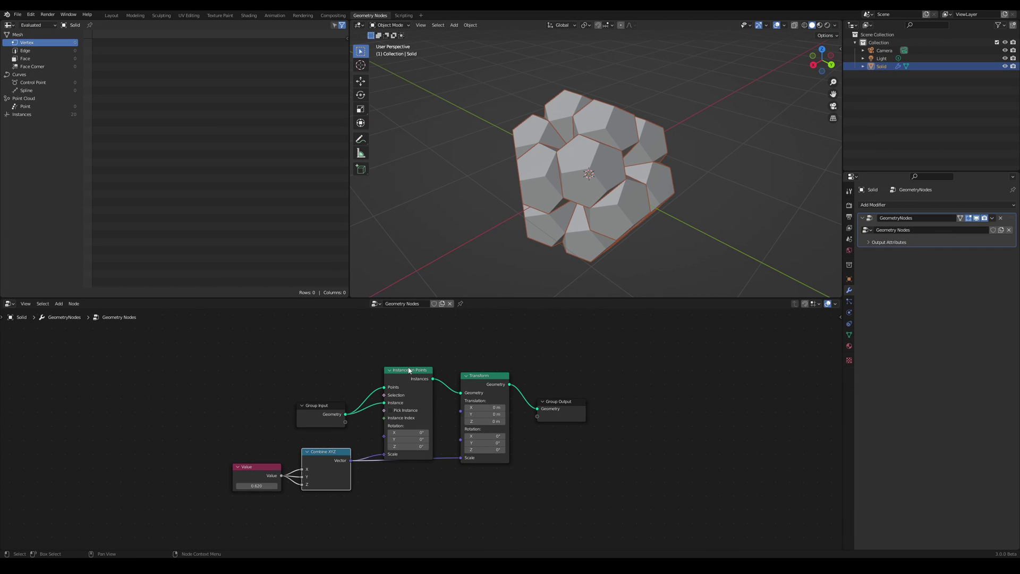
left_click_drag(369, 339, 509, 461)
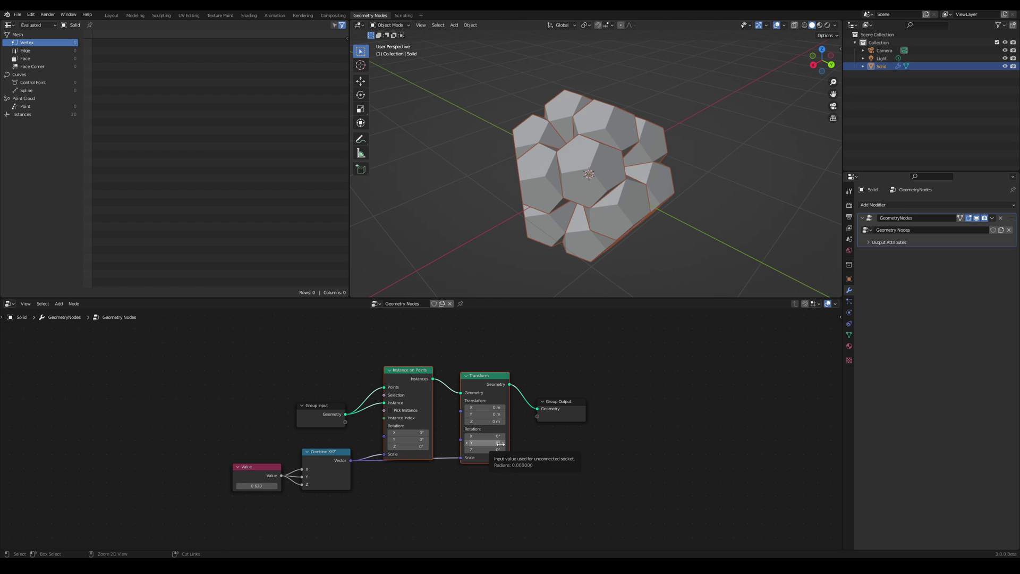
Group Instance on Points and Transform into a node group and frame its contents.
key("ctrl+g")
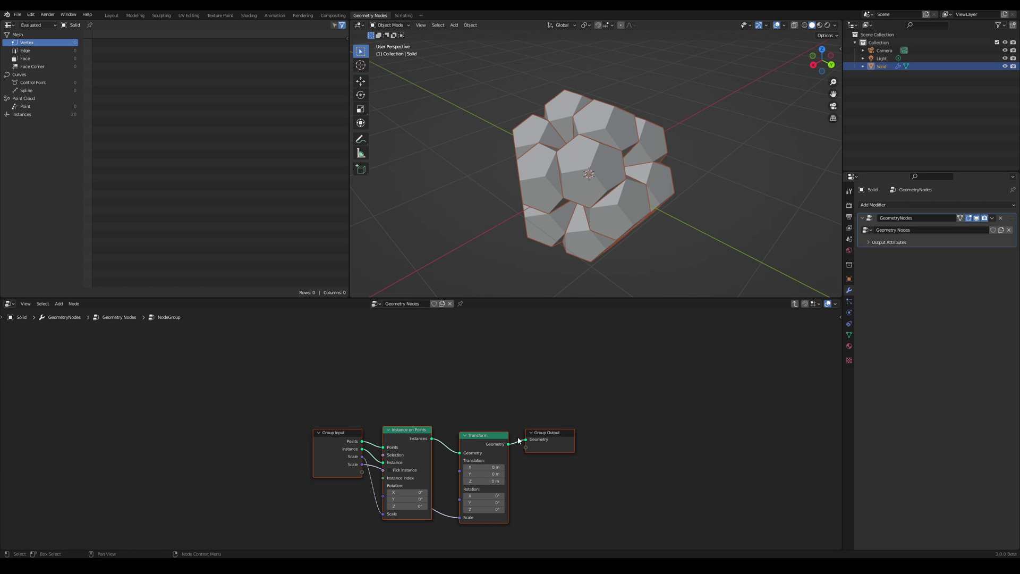
key("Home")
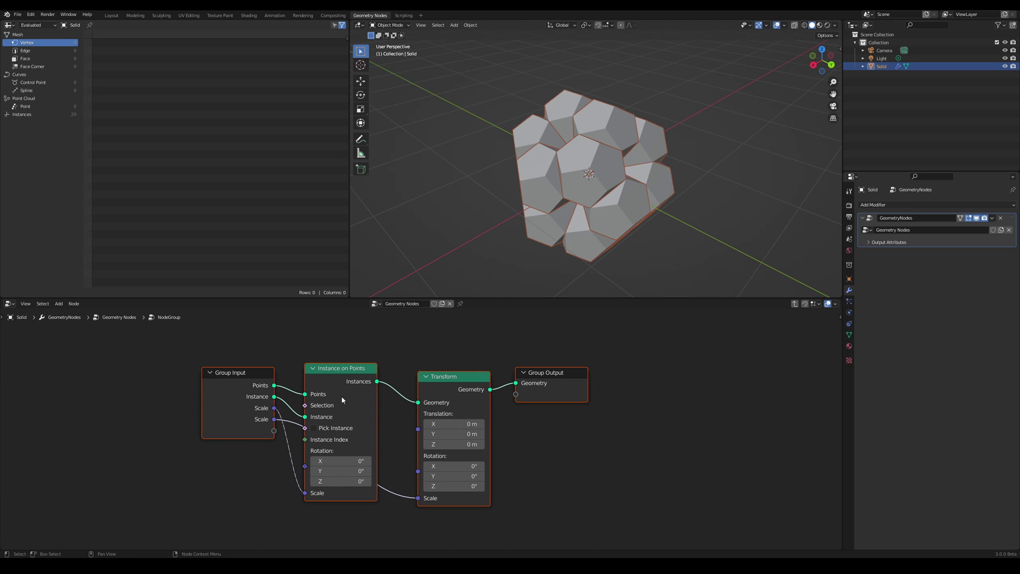
key("b")
key("Escape")
Remove the duplicate Scale group input, feed the remaining Scale into Transform, and exit the group.
key("n")
left_click(776, 352)
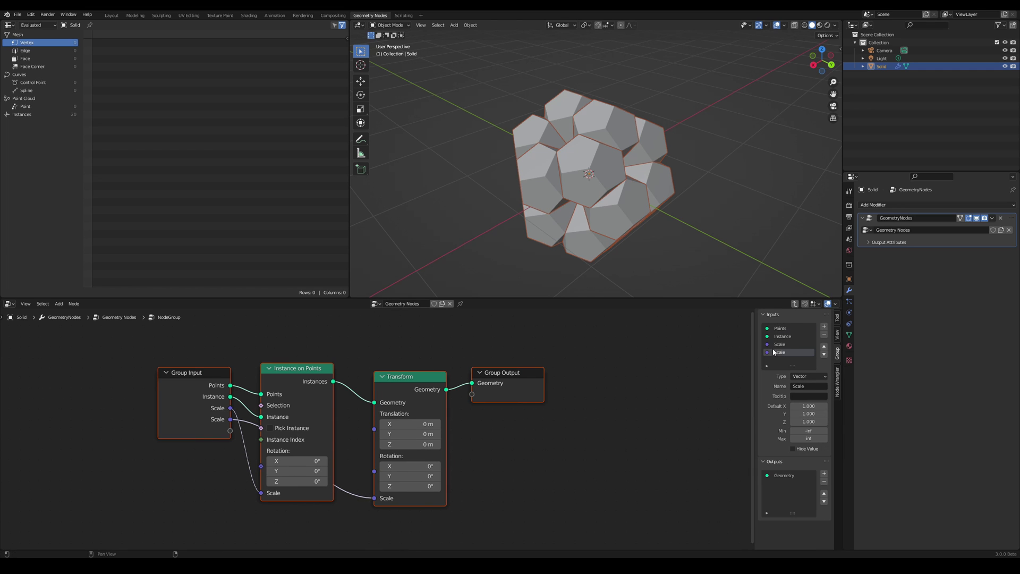
left_click(823, 333)
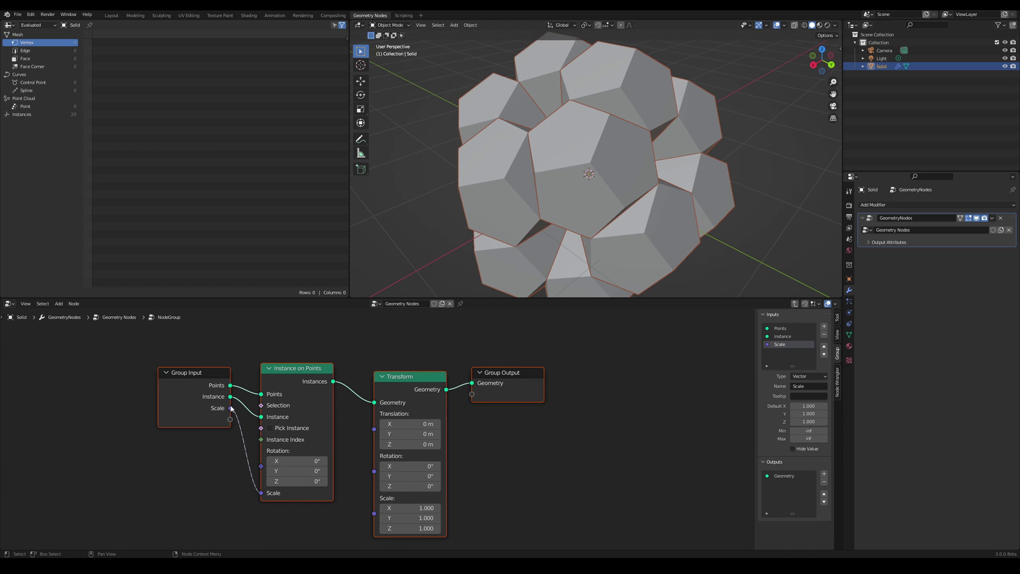
left_click_drag(368, 513, 371, 513)
key("Tab")
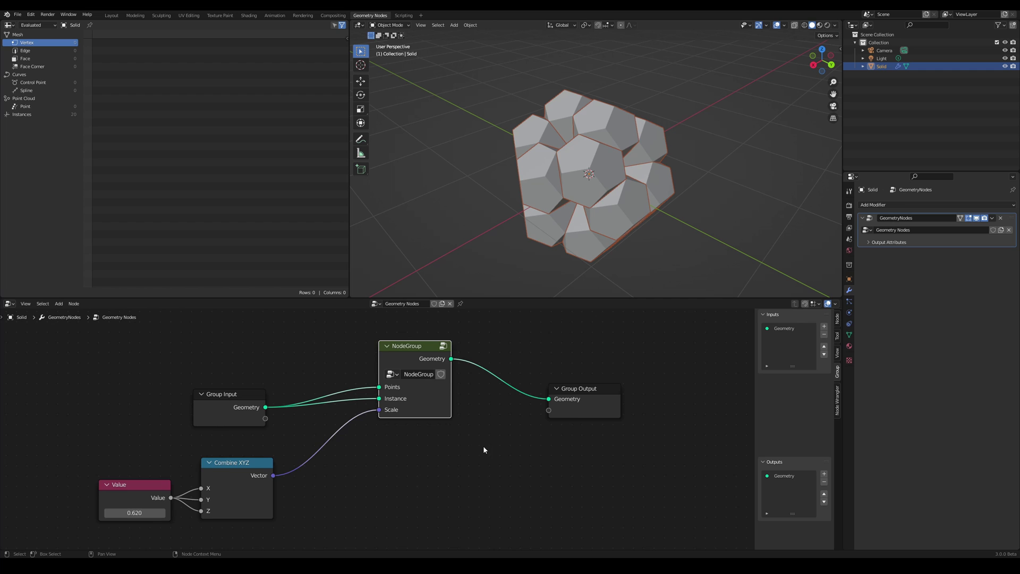
scroll(426, 375, "down", 2)
Add two more copies of the NodeGroup in a chain before the Group Output.
key("shift+d")
left_click(515, 402)
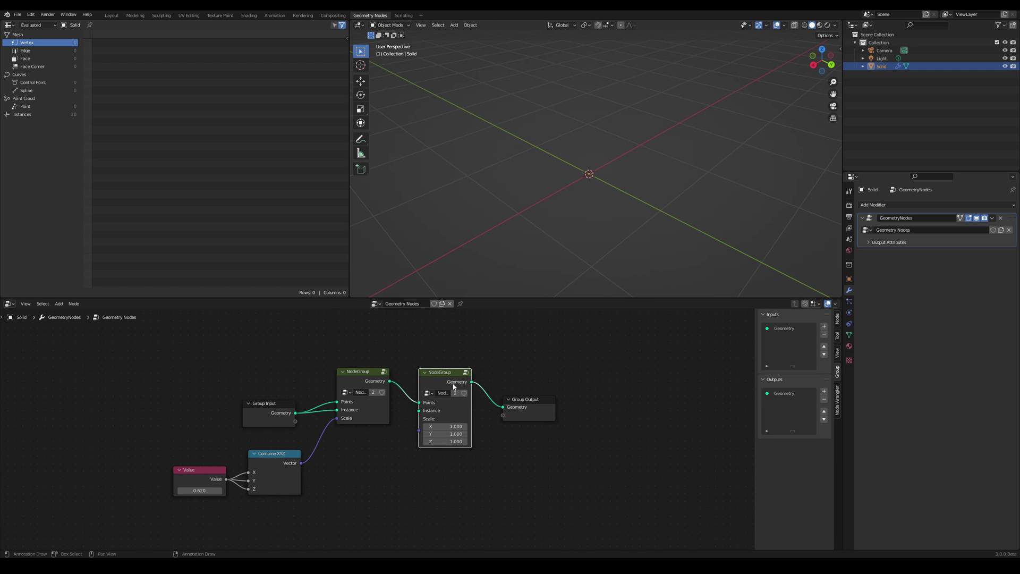
key("shift+d")
left_click(532, 396)
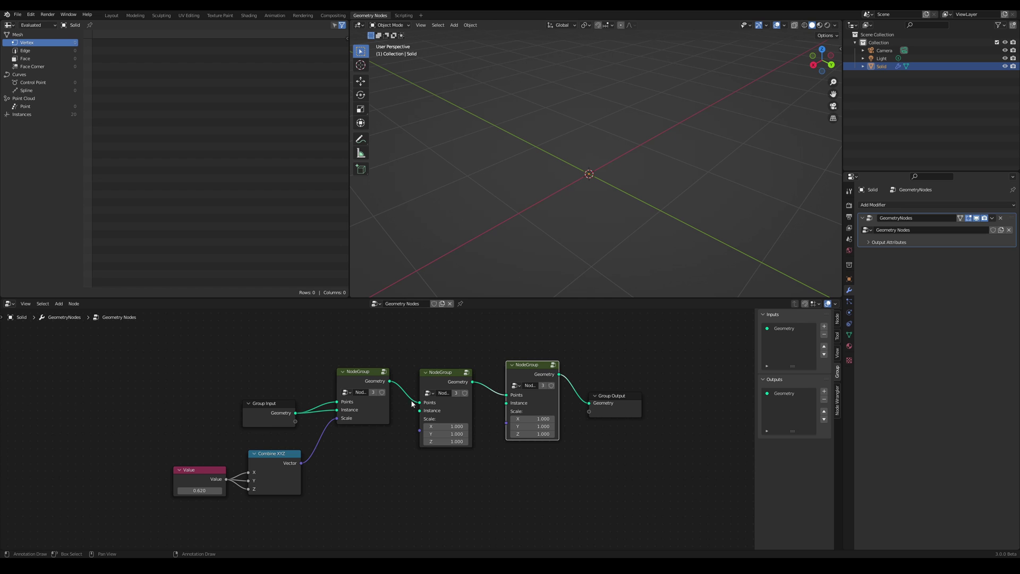
Wire input geometry to each Points, each result to the next Instance, and the 0.62 vector to each Scale.
left_click_drag(295, 414, 418, 404)
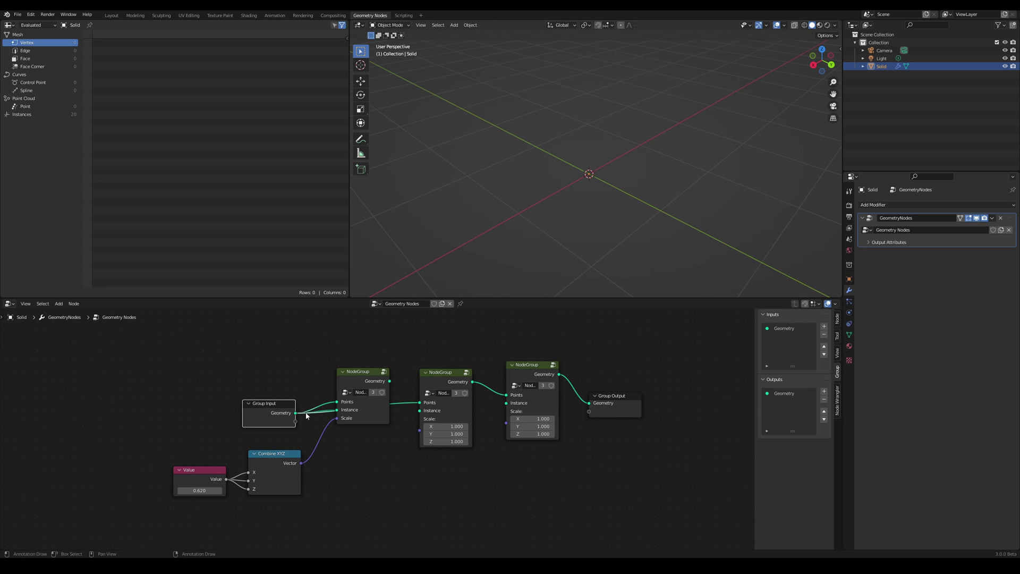
left_click_drag(306, 416, 492, 399)
left_click_drag(390, 381, 419, 411)
left_click_drag(477, 382, 493, 410)
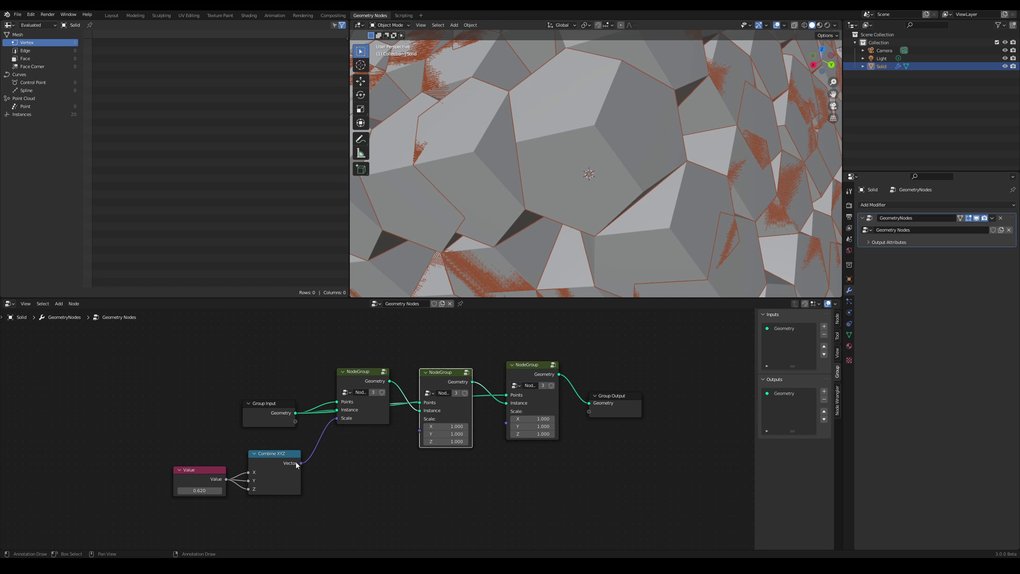
left_click_drag(301, 463, 419, 432)
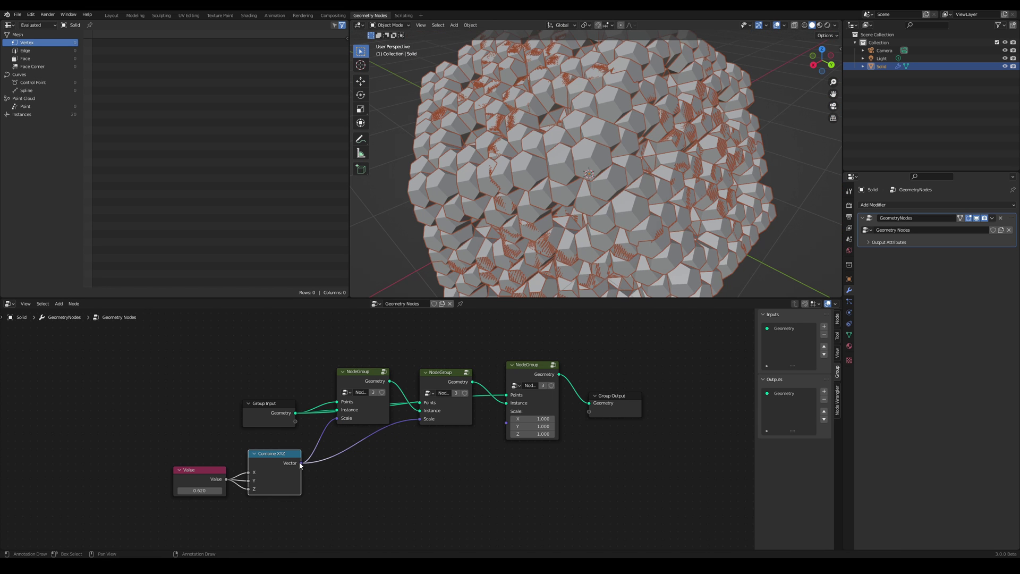
left_click_drag(498, 428, 498, 431)
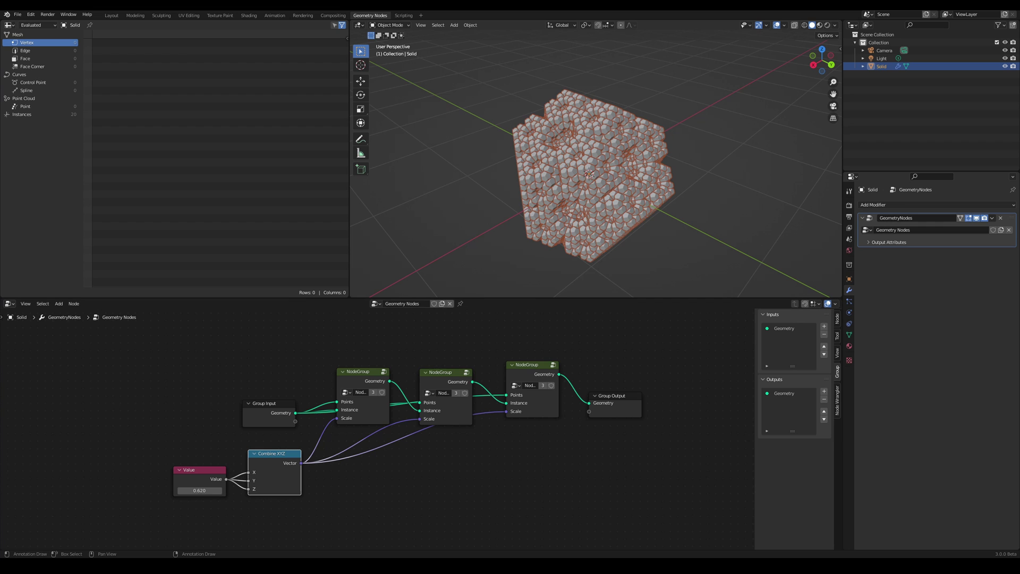
key("alt+a")
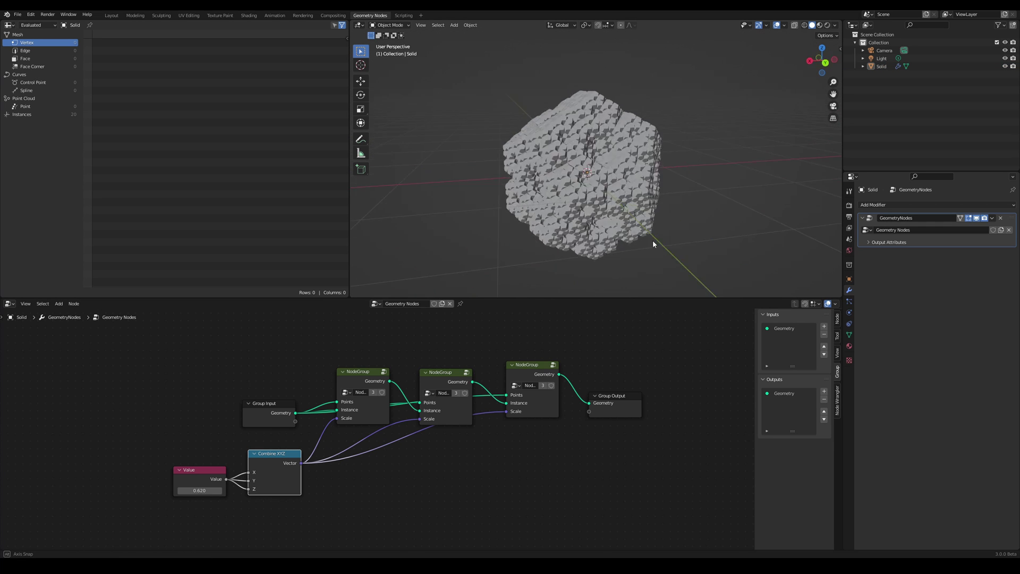